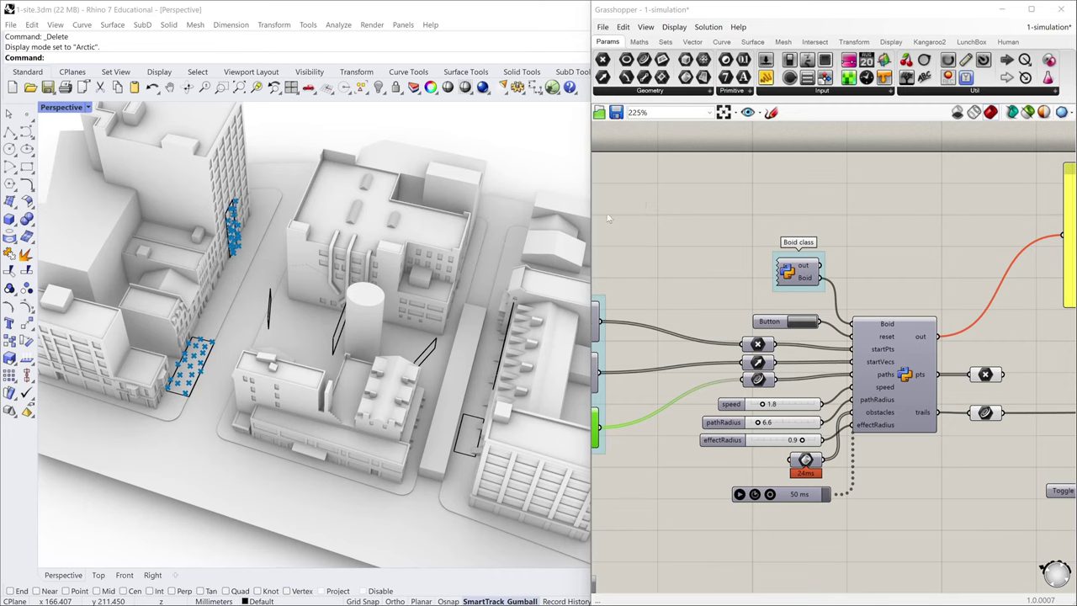
# Step: Examine the site's buildings, interface rectangles and starting points together with the interface-processing part of the definition
pyautogui.moveTo(531, 239); pyautogui.dragTo(362, 311, button='right')
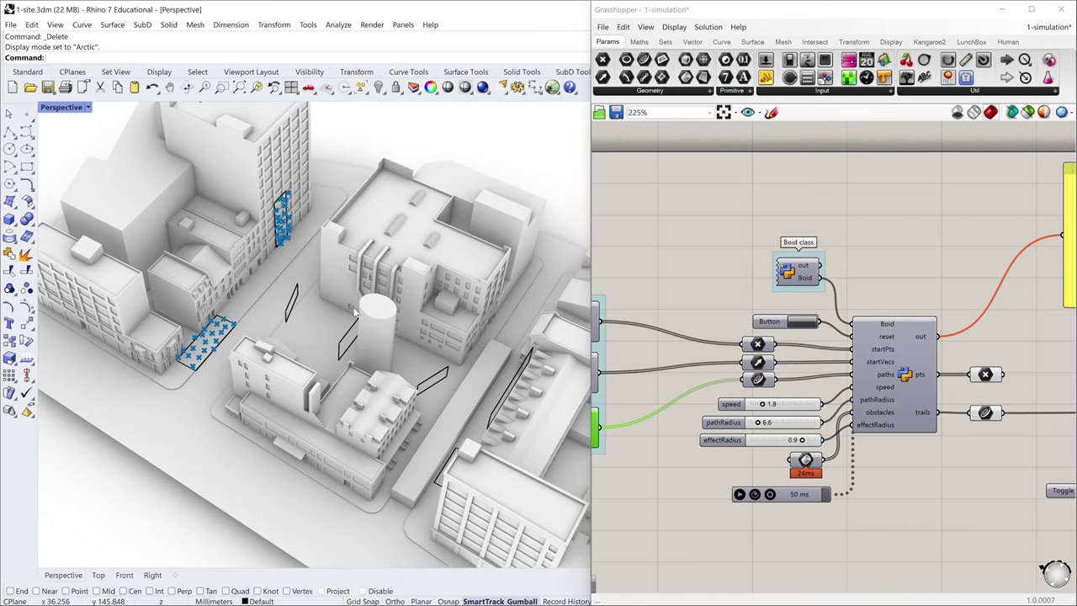
pyautogui.moveTo(355, 313); pyautogui.dragTo(284, 391, button='right')
pyautogui.moveTo(337, 358); pyautogui.dragTo(333, 359, button='right')
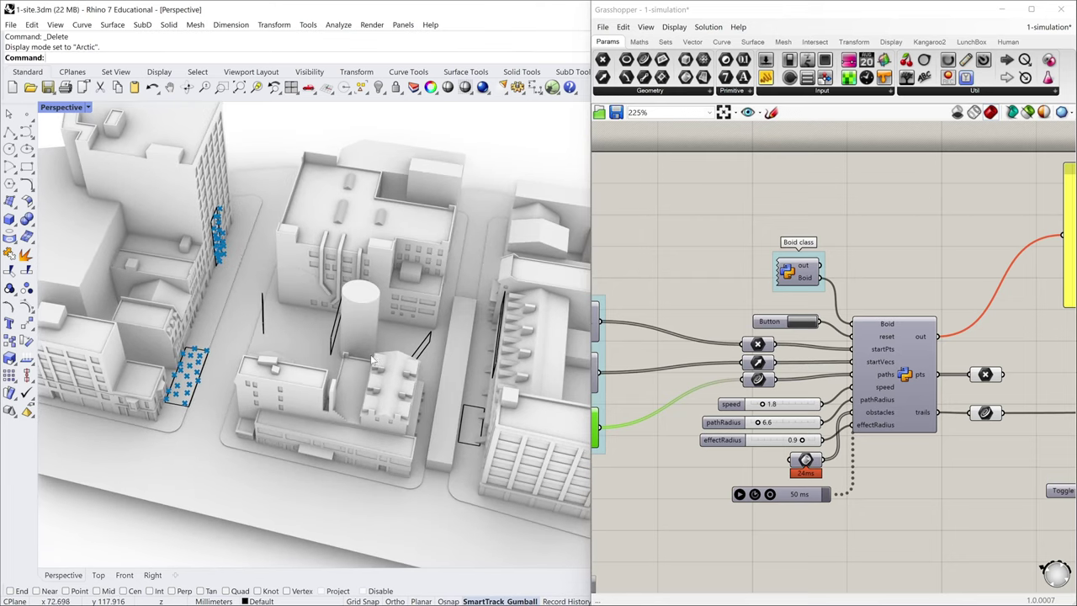
pyautogui.scroll(-3, 769, 415)
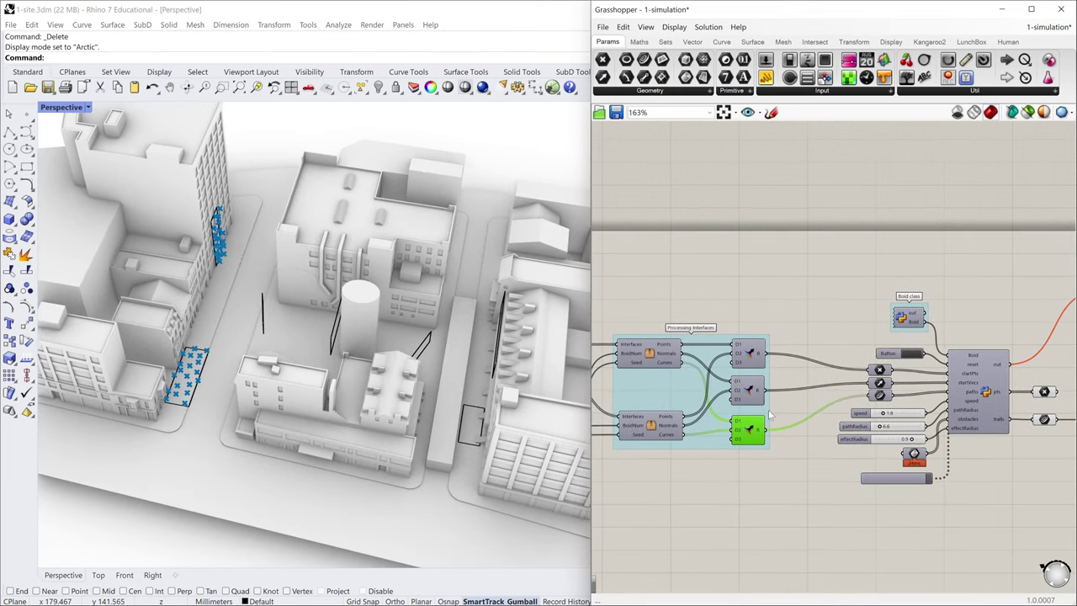
pyautogui.scroll(-2, 674, 458)
pyautogui.moveTo(729, 475); pyautogui.dragTo(751, 474, button='right')
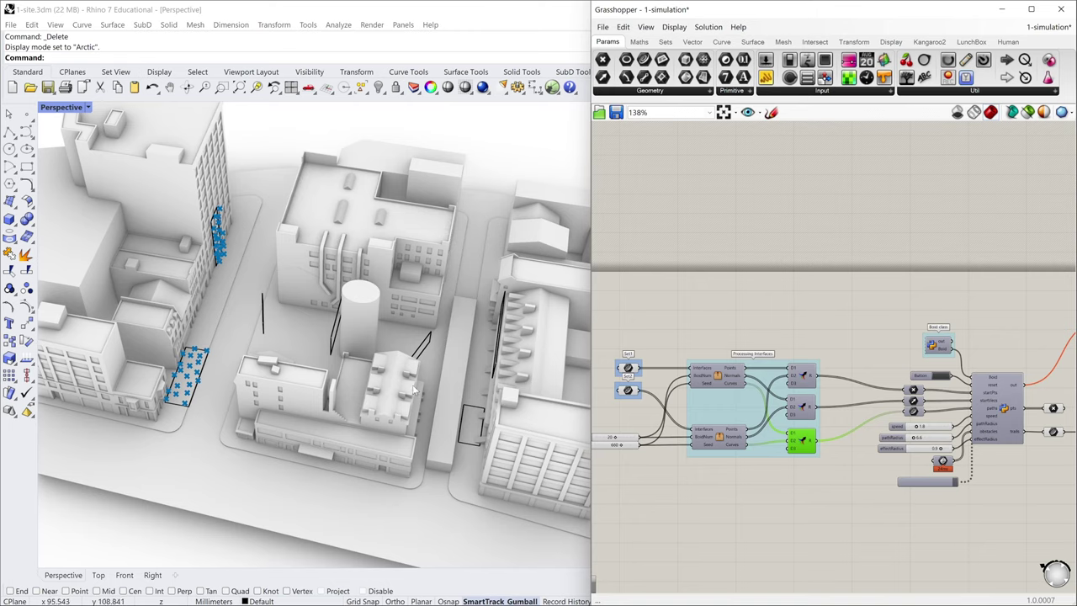
pyautogui.scroll(3, 286, 303)
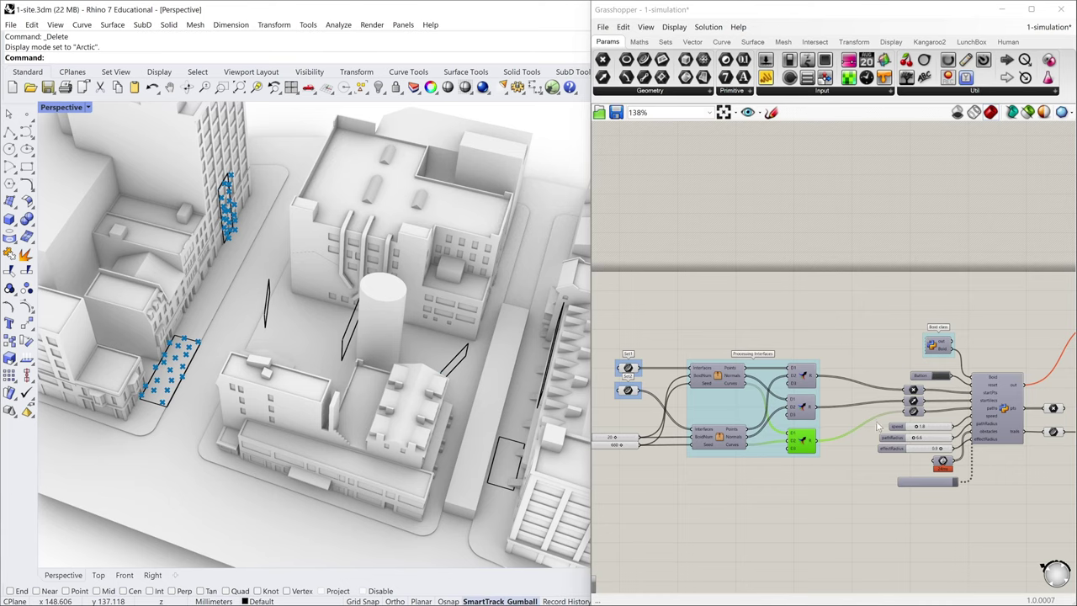
# Step: Reset the boid simulation and start its 50 ms timer
pyautogui.moveTo(945, 406); pyautogui.dragTo(758, 355, button='right')
pyautogui.scroll(3, 795, 377)
pyautogui.scroll(1, 749, 333)
pyautogui.scroll(2, 286, 321)
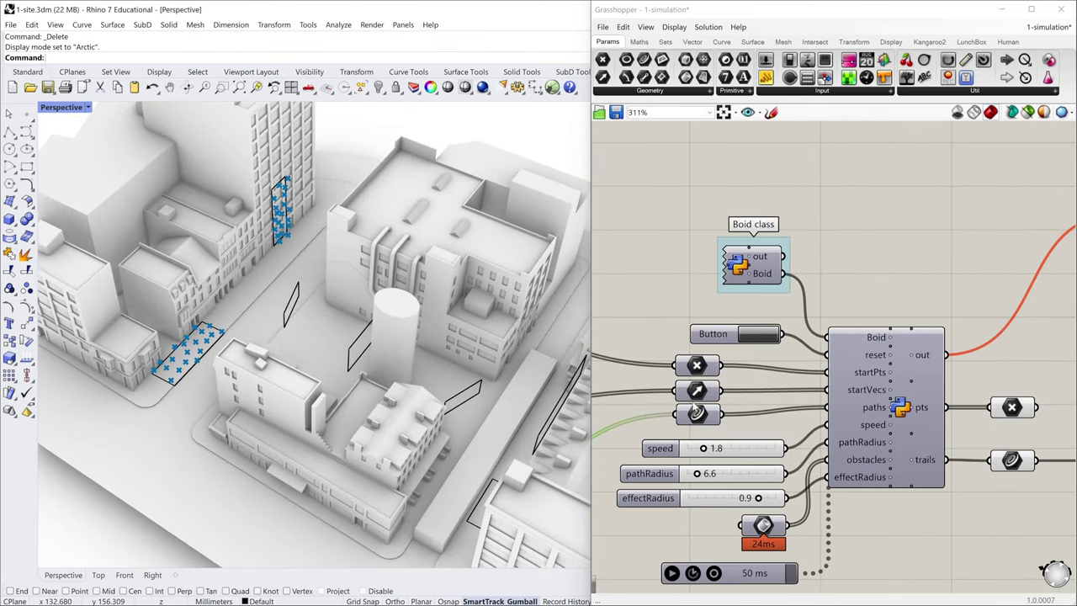
pyautogui.click(762, 336)
pyautogui.moveTo(326, 303); pyautogui.dragTo(322, 316, button='right')
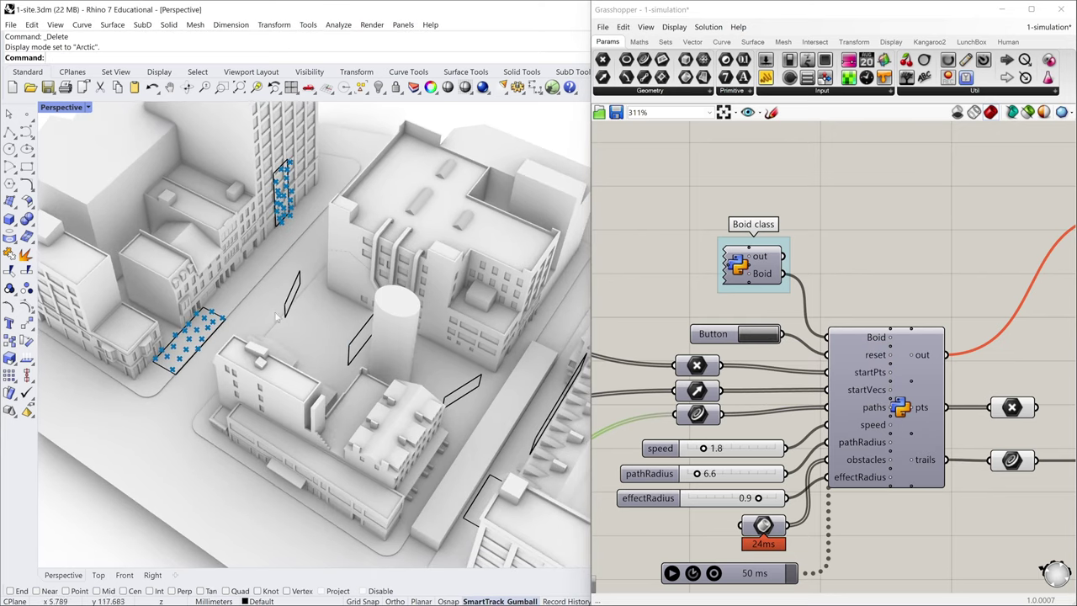
pyautogui.moveTo(787, 480); pyautogui.dragTo(766, 377, button='right')
pyautogui.click(650, 471)
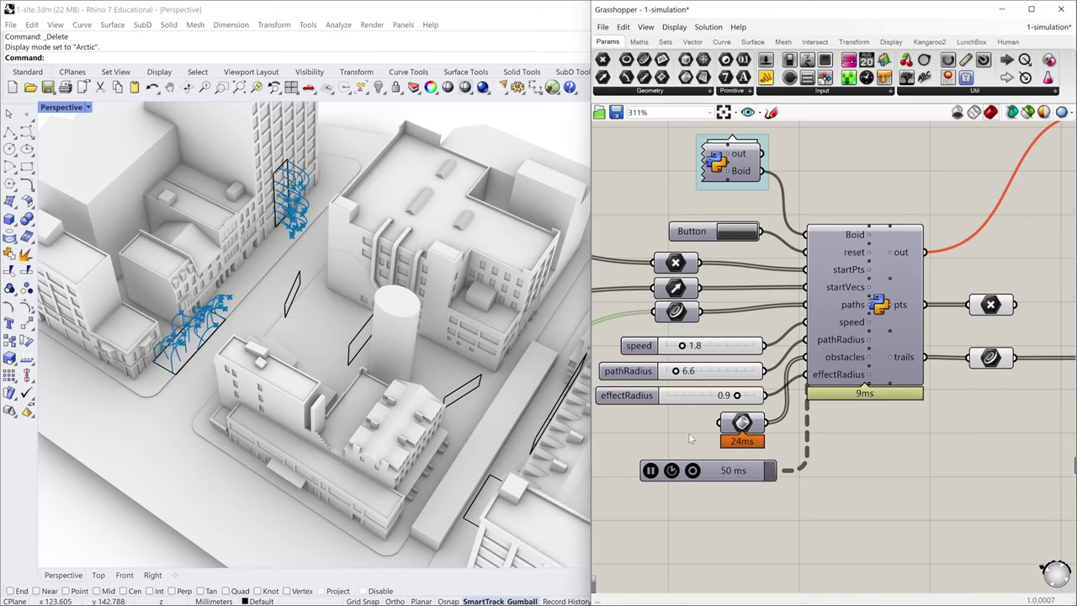
# Step: Examine from several angles how the boid trails travel through the interface rectangles and around the cylindrical tower
pyautogui.moveTo(166, 298); pyautogui.dragTo(226, 319, button='right')
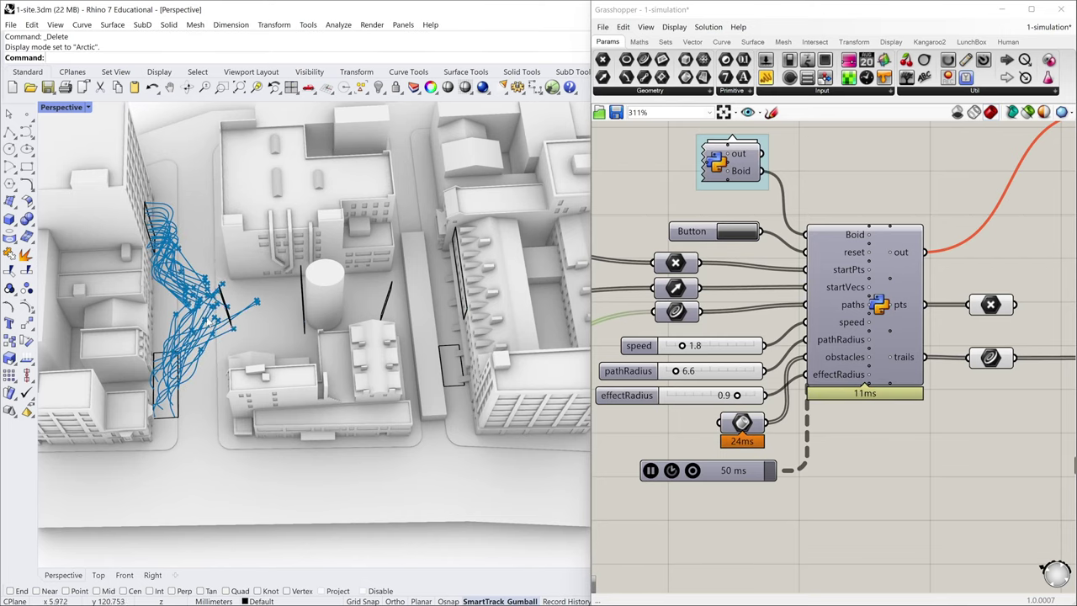
pyautogui.moveTo(226, 319); pyautogui.dragTo(208, 368, button='right')
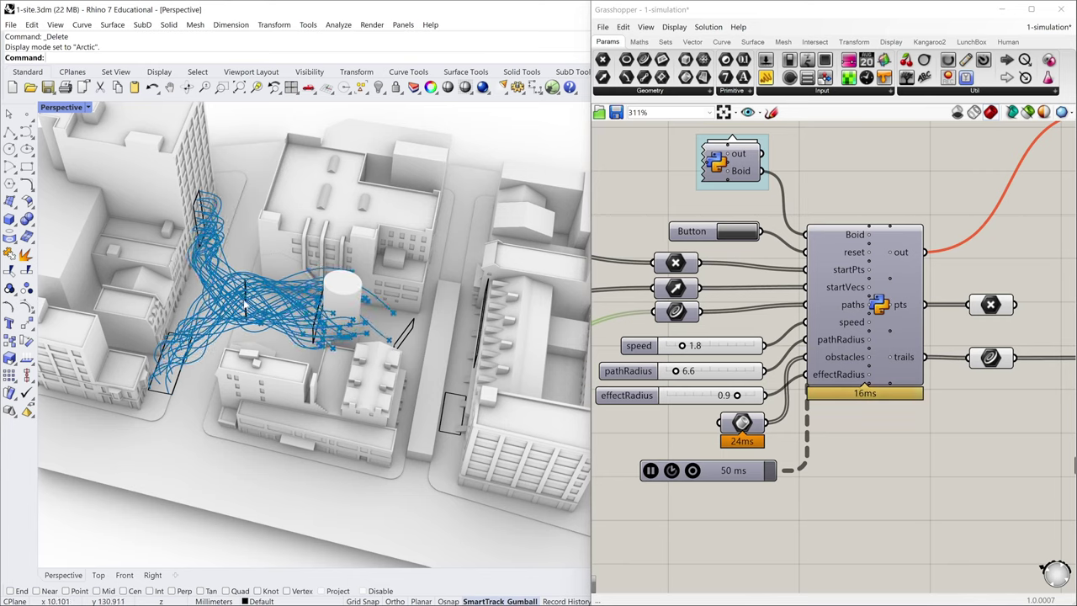
pyautogui.moveTo(381, 333); pyautogui.dragTo(159, 404, button='right')
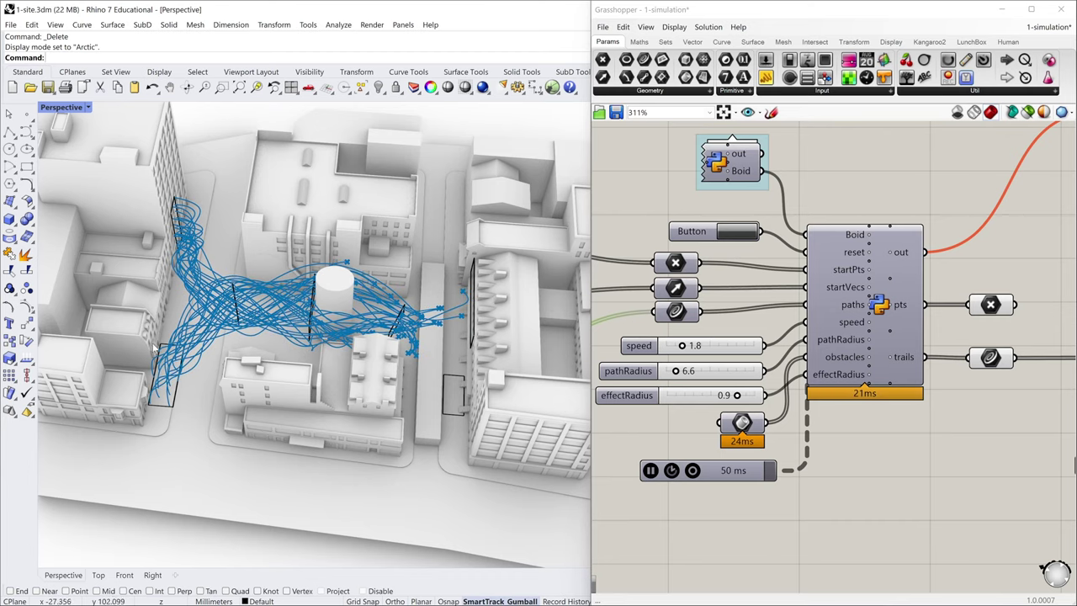
pyautogui.moveTo(177, 405); pyautogui.dragTo(207, 339, button='right')
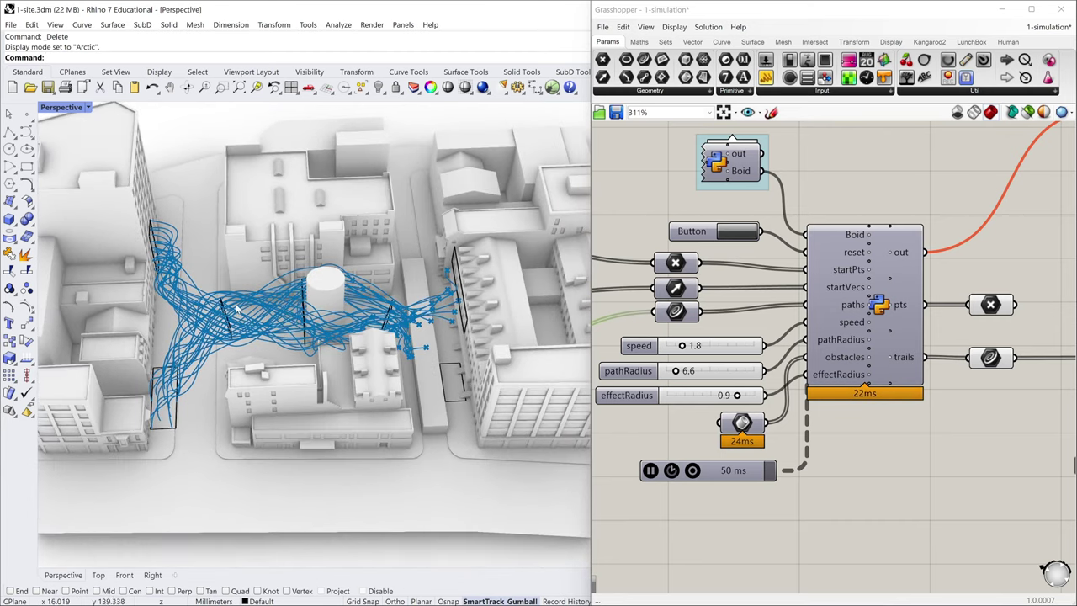
pyautogui.moveTo(289, 296); pyautogui.dragTo(436, 381, button='right')
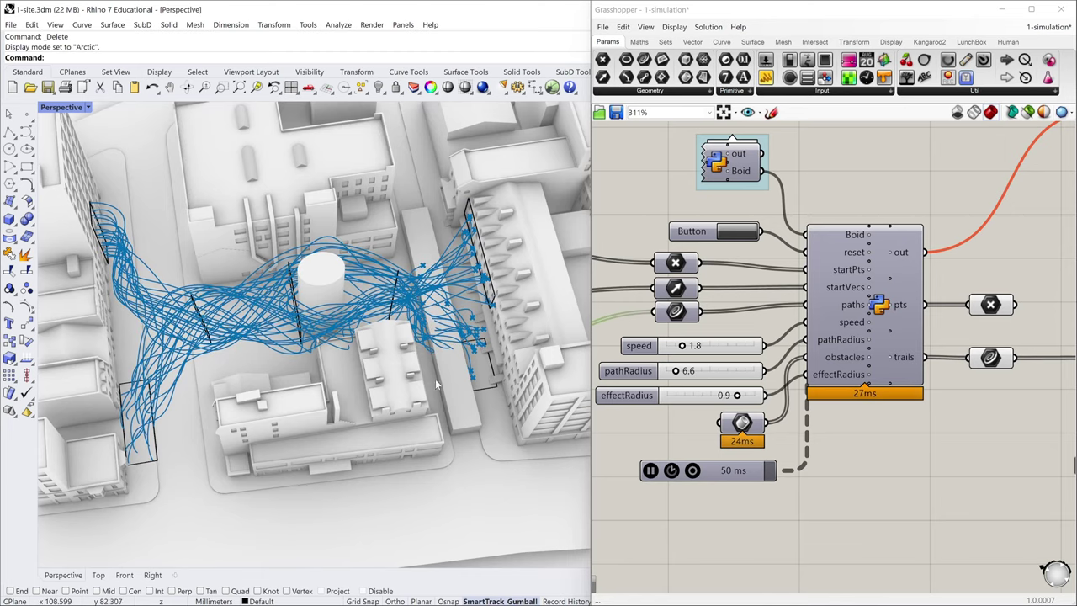
pyautogui.moveTo(421, 329); pyautogui.dragTo(319, 353, button='right')
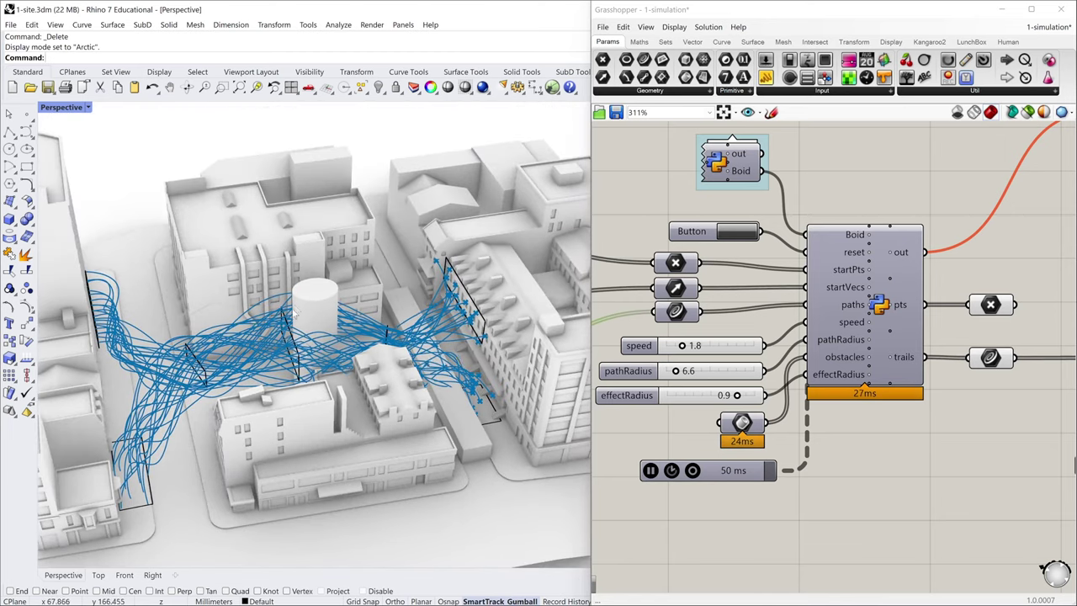
pyautogui.moveTo(294, 313); pyautogui.dragTo(295, 284, button='right')
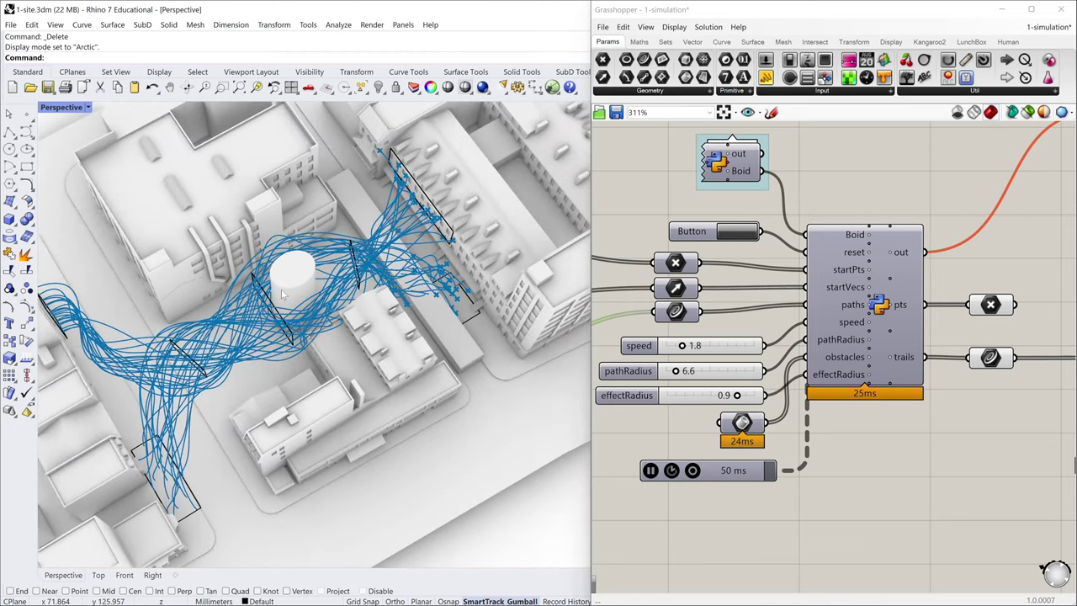
pyautogui.moveTo(292, 227); pyautogui.dragTo(301, 263, button='right')
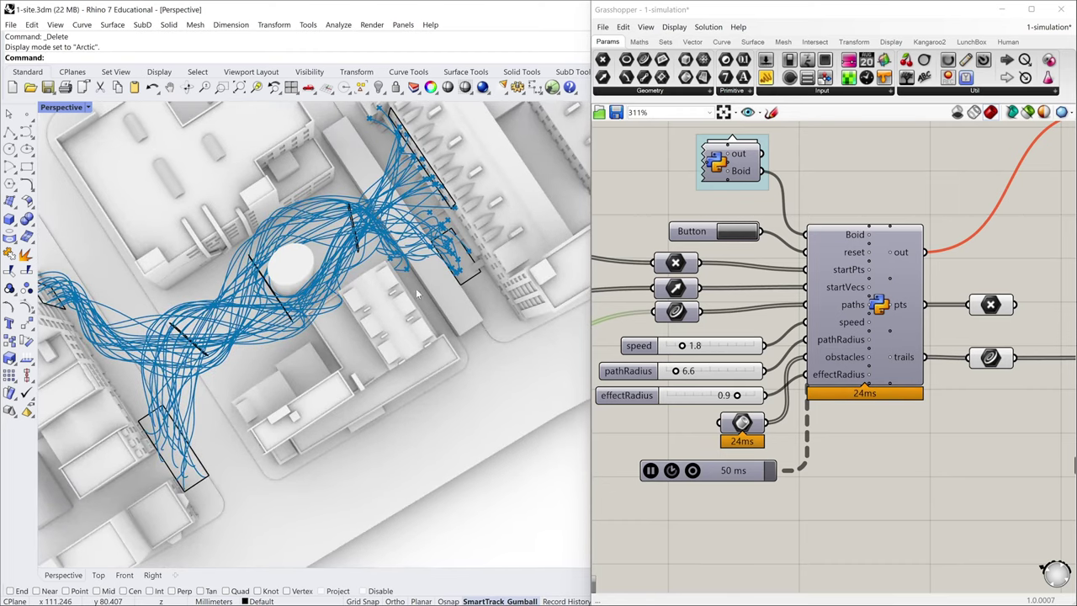
pyautogui.moveTo(360, 292)
pyautogui.mouseDown(button='right')
pyautogui.moveTo(365, 336)
pyautogui.moveTo(259, 408)
pyautogui.moveTo(359, 387)
pyautogui.moveTo(365, 401)
pyautogui.moveTo(365, 204)
pyautogui.moveTo(364, 298)
pyautogui.mouseUp(button='right')
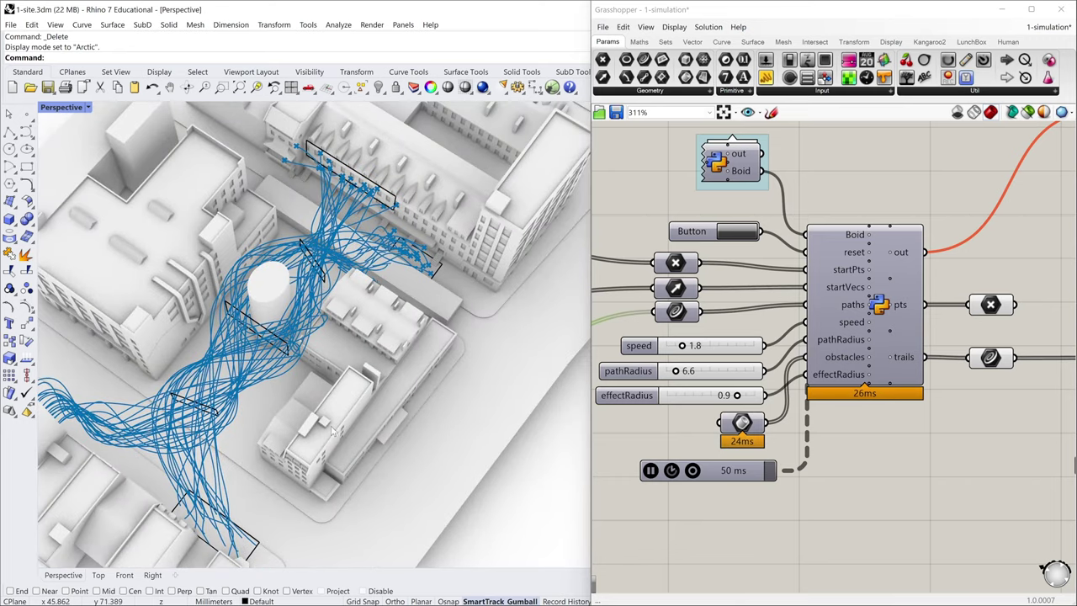
pyautogui.moveTo(166, 248); pyautogui.dragTo(289, 221, button='right')
pyautogui.moveTo(415, 377); pyautogui.dragTo(486, 454, button='right')
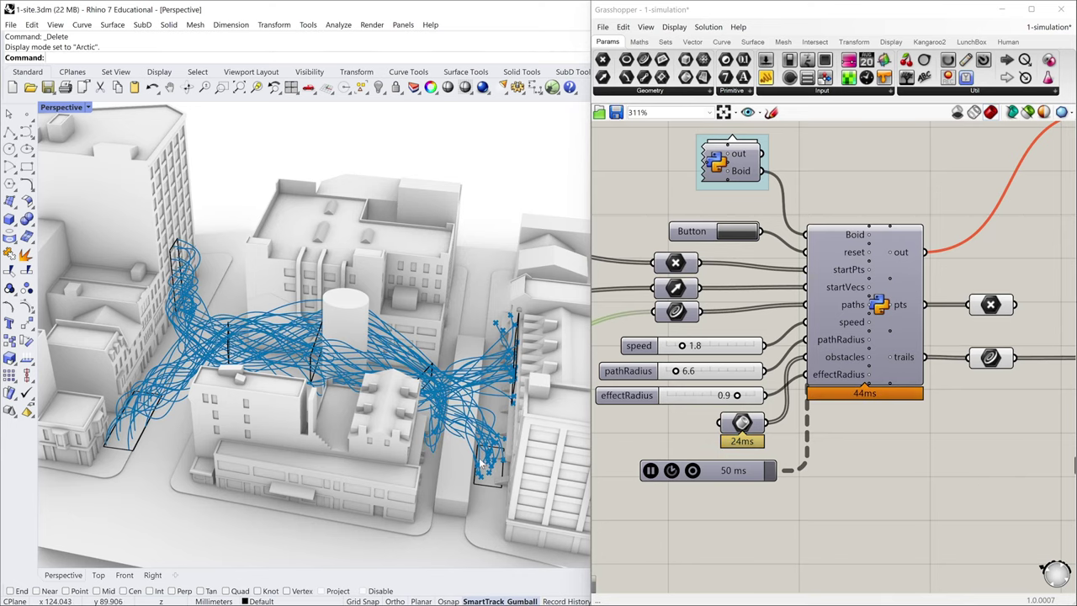
pyautogui.moveTo(490, 465); pyautogui.dragTo(426, 452, button='right')
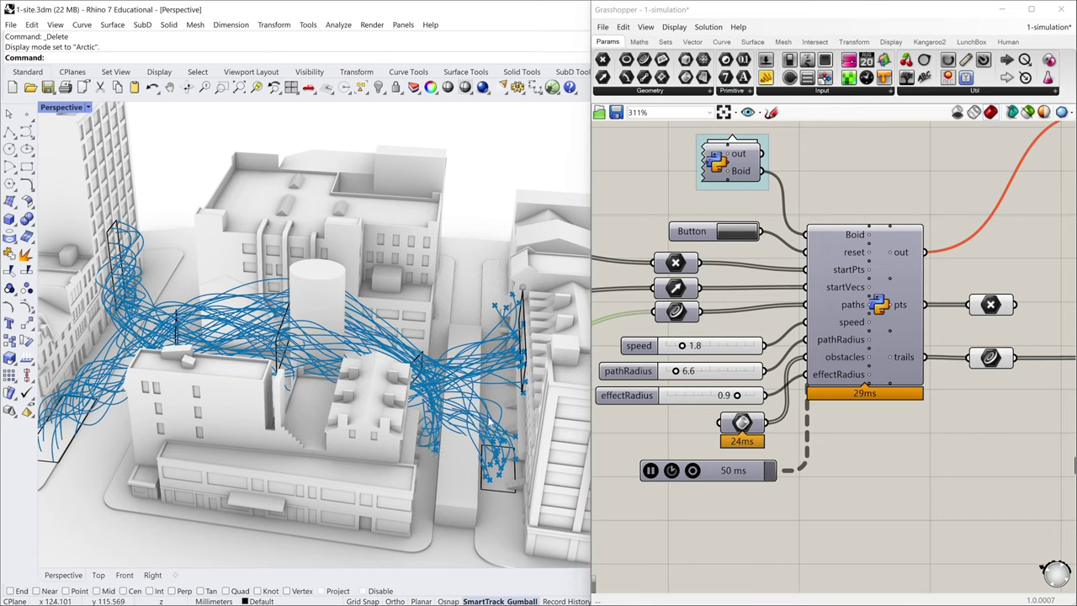
pyautogui.moveTo(450, 497); pyautogui.dragTo(448, 464, button='right')
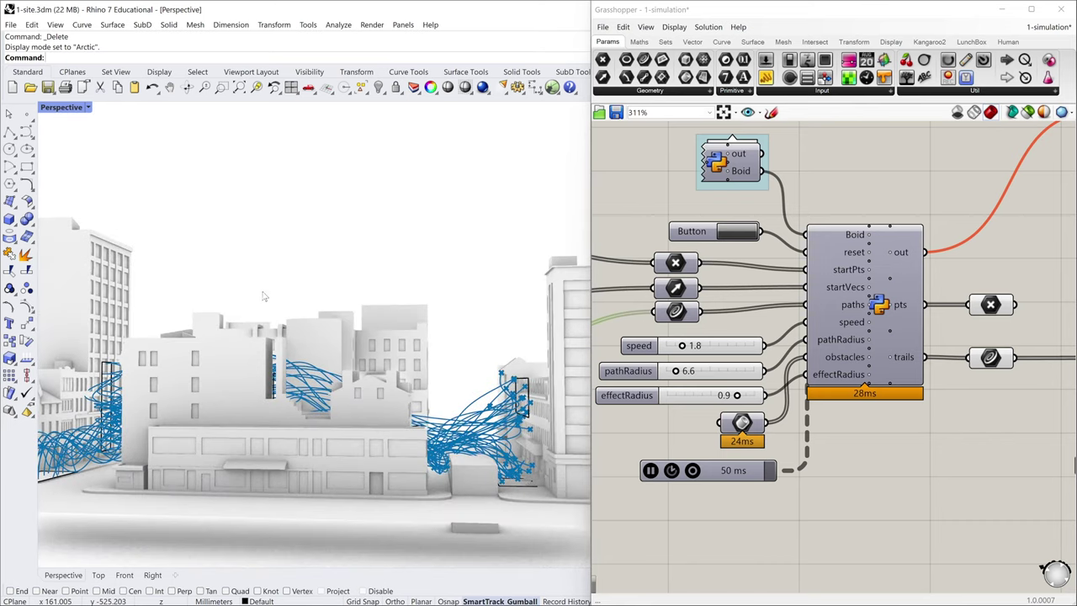
# Step: Pause the simulation timer and set the bridge generation toggle to True
pyautogui.moveTo(263, 297); pyautogui.dragTo(316, 334, button='right')
pyautogui.click(652, 472)
pyautogui.scroll(-1, 848, 402)
pyautogui.moveTo(998, 415); pyautogui.dragTo(789, 431, button='right')
pyautogui.moveTo(300, 394); pyautogui.dragTo(267, 397, button='right')
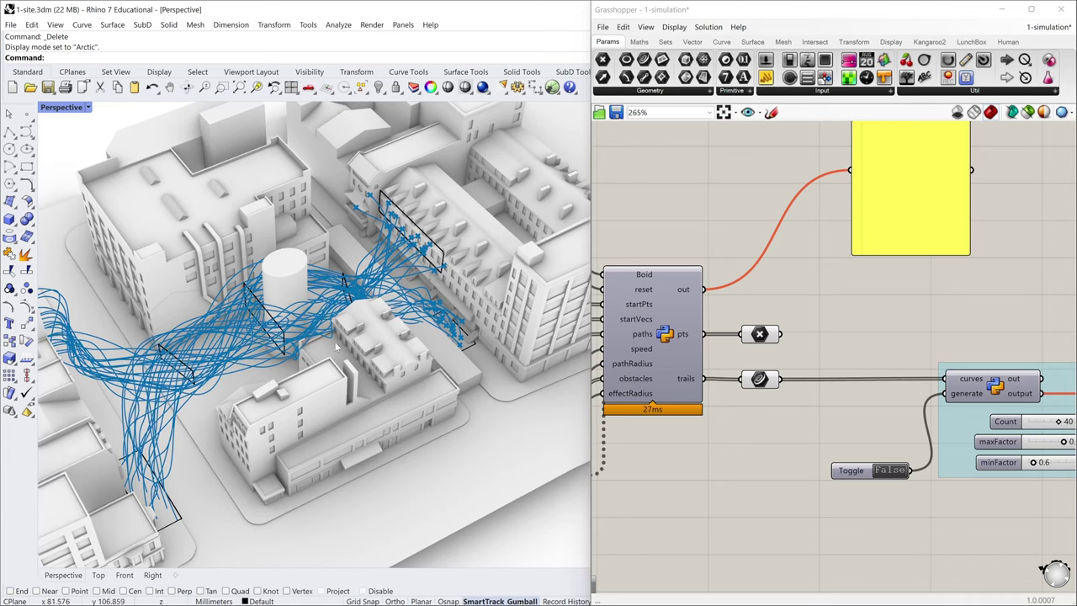
pyautogui.moveTo(339, 345); pyautogui.dragTo(271, 338, button='right')
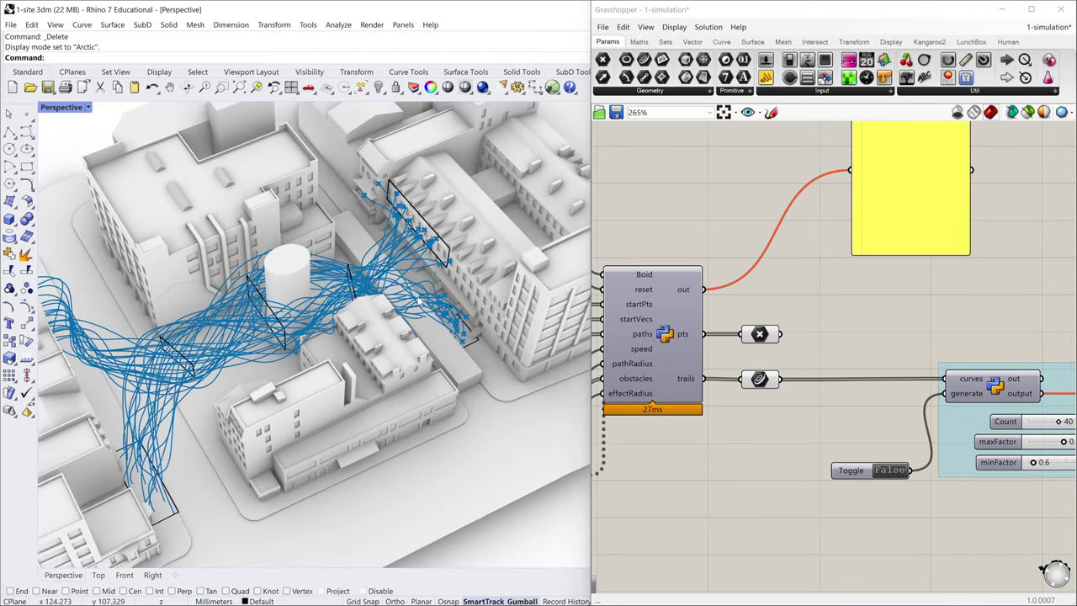
pyautogui.click(883, 477)
# Step: Set the Perspective viewport's display mode to Rendered to view the generated bridge
pyautogui.moveTo(269, 308); pyautogui.dragTo(258, 271, button='right')
pyautogui.scroll(-4, 244, 297)
pyautogui.scroll(1, 257, 271)
pyautogui.click(88, 107)
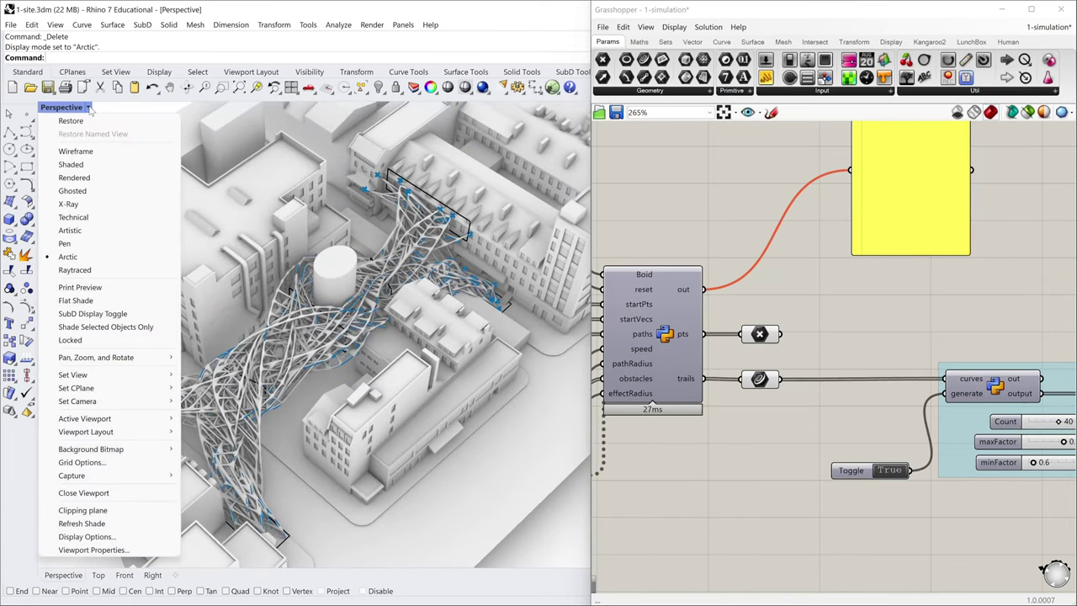
pyautogui.click(97, 177)
pyautogui.moveTo(394, 318); pyautogui.dragTo(379, 350, button='right')
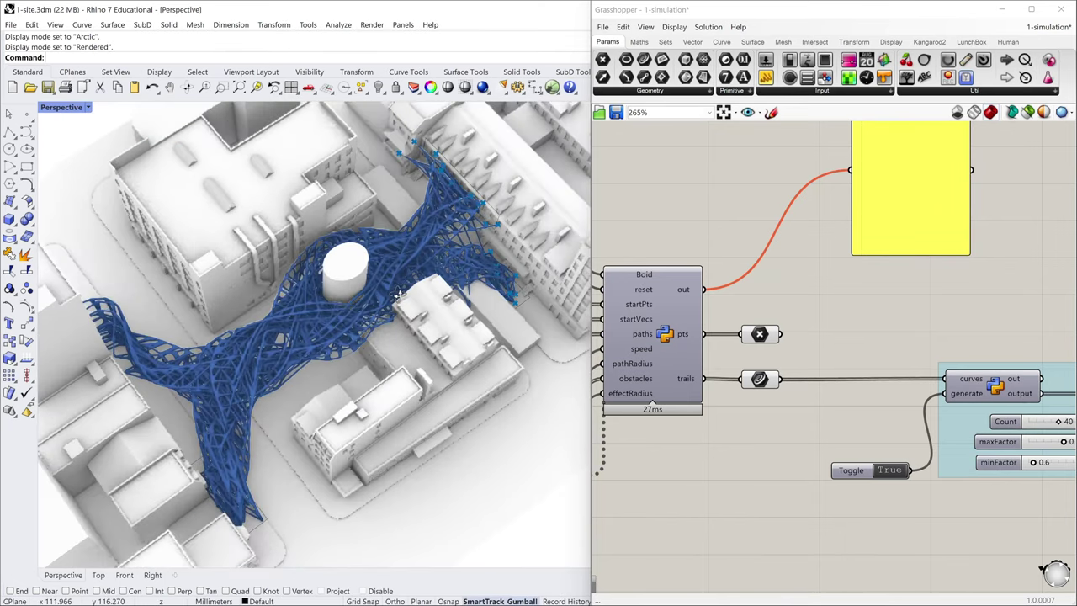
pyautogui.moveTo(215, 359); pyautogui.dragTo(207, 335, button='right')
# Step: Set the Count slider in the Generating the bridge group to 20
pyautogui.moveTo(886, 402); pyautogui.dragTo(769, 371, button='right')
pyautogui.moveTo(852, 377); pyautogui.dragTo(713, 365, button='right')
pyautogui.scroll(1, 812, 391)
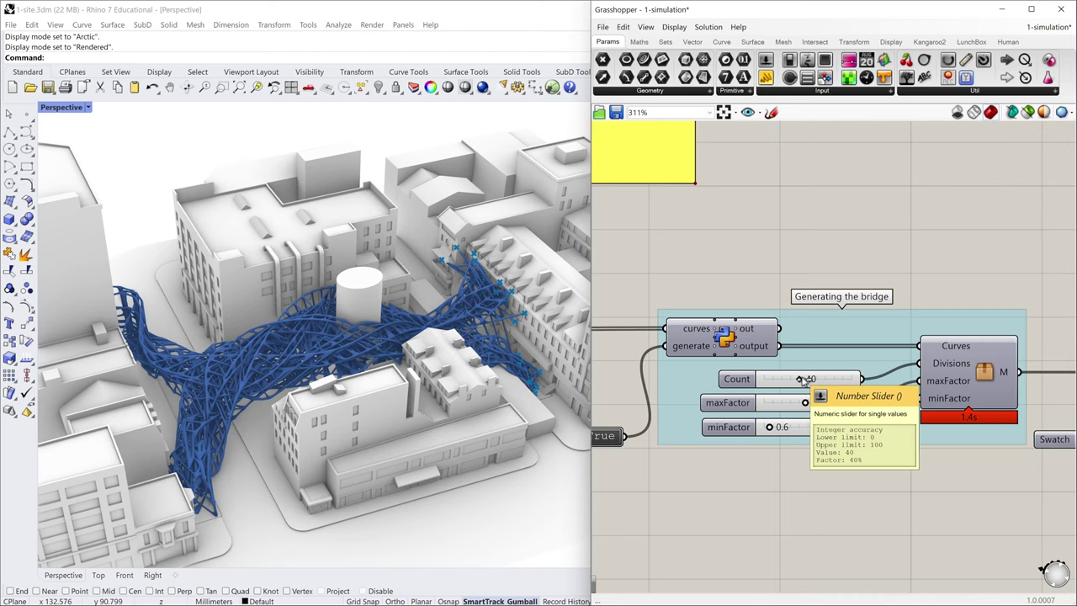
pyautogui.moveTo(244, 371); pyautogui.dragTo(273, 364, button='right')
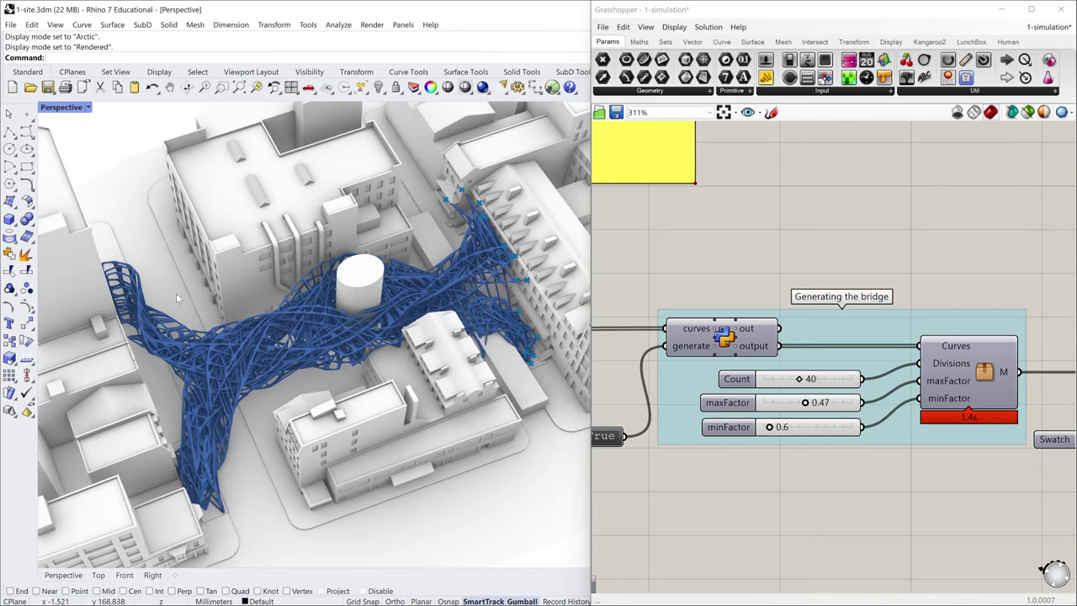
pyautogui.moveTo(257, 316); pyautogui.dragTo(286, 331, button='right')
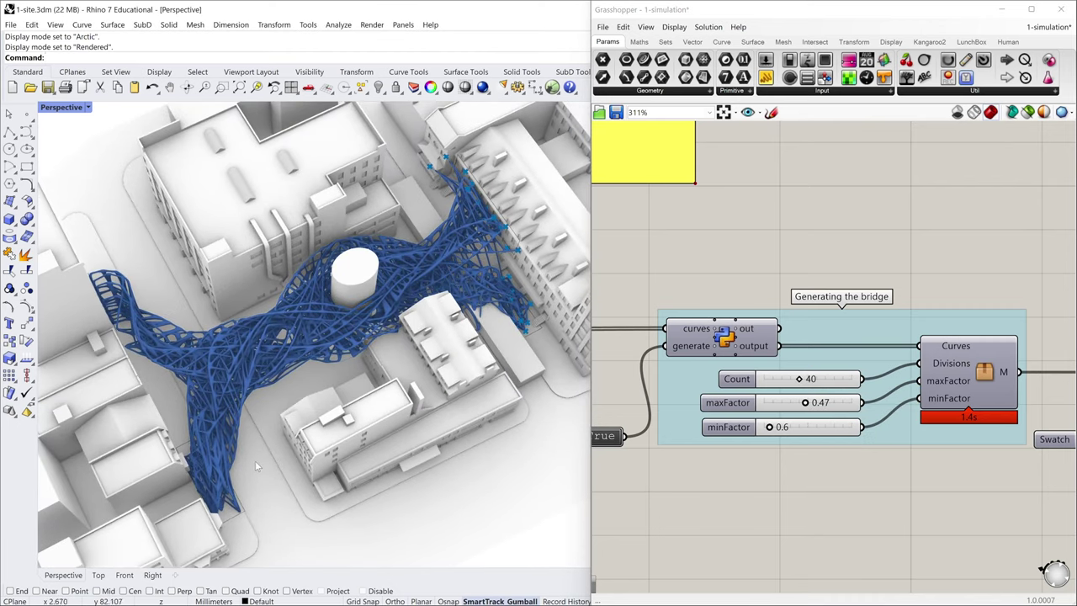
pyautogui.moveTo(257, 466); pyautogui.dragTo(244, 397, button='right')
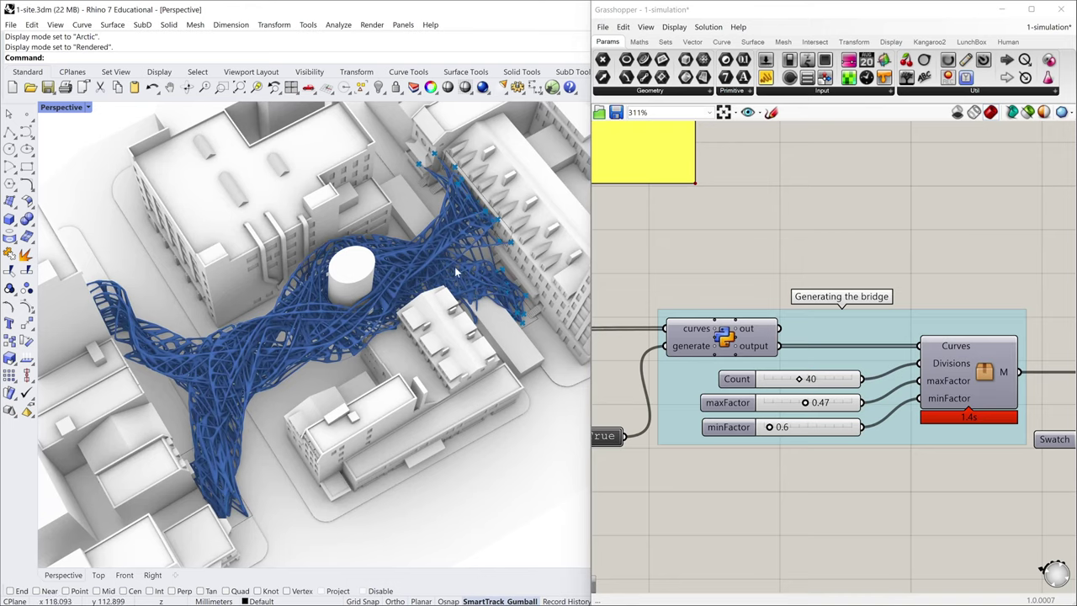
pyautogui.doubleClick(800, 378)
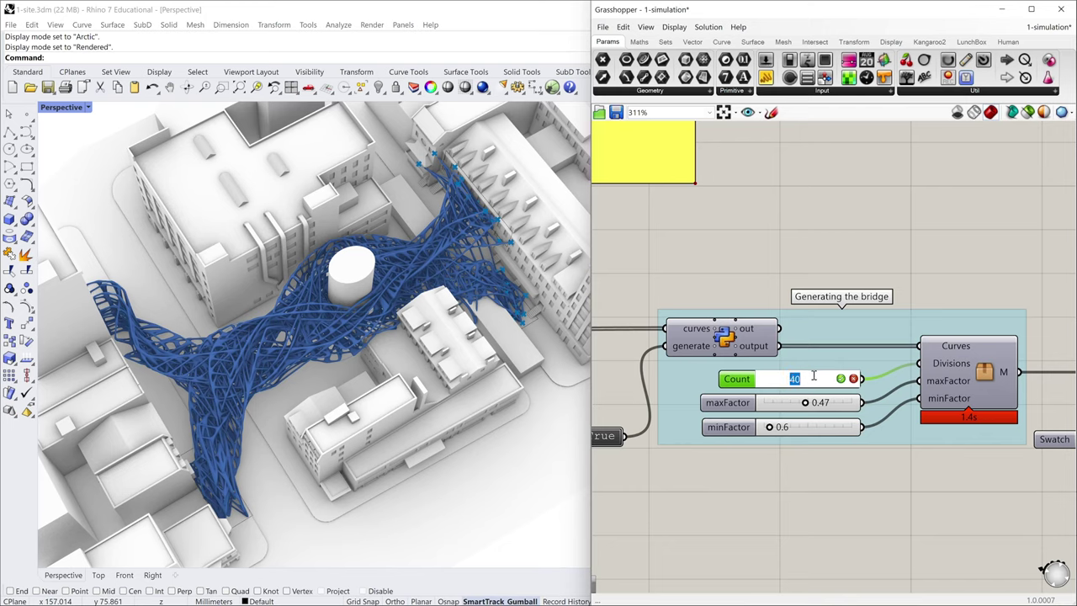
pyautogui.press('Return')
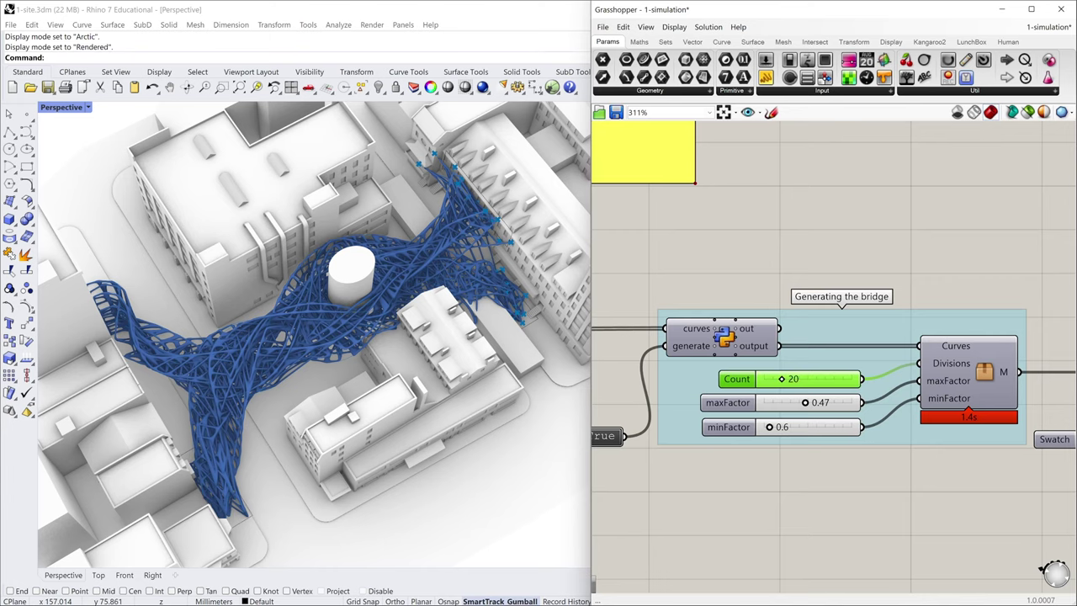
# Step: Set the bridge's maxFactor slider to 0.19 and inspect the members up close
pyautogui.moveTo(346, 334); pyautogui.dragTo(320, 263, button='right')
pyautogui.scroll(2, 314, 332)
pyautogui.click(721, 404)
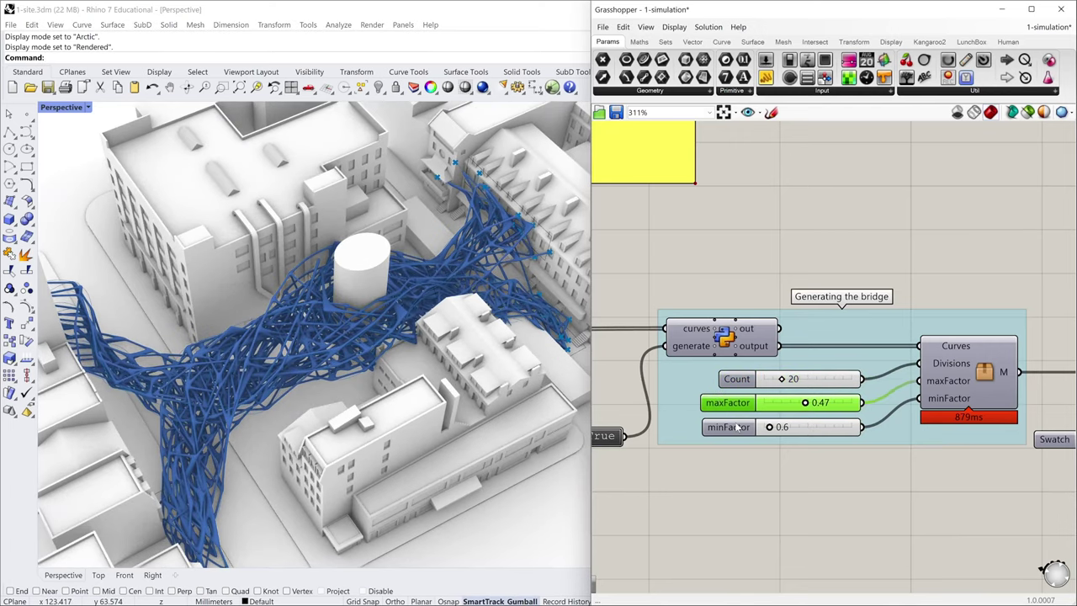
pyautogui.click(739, 428)
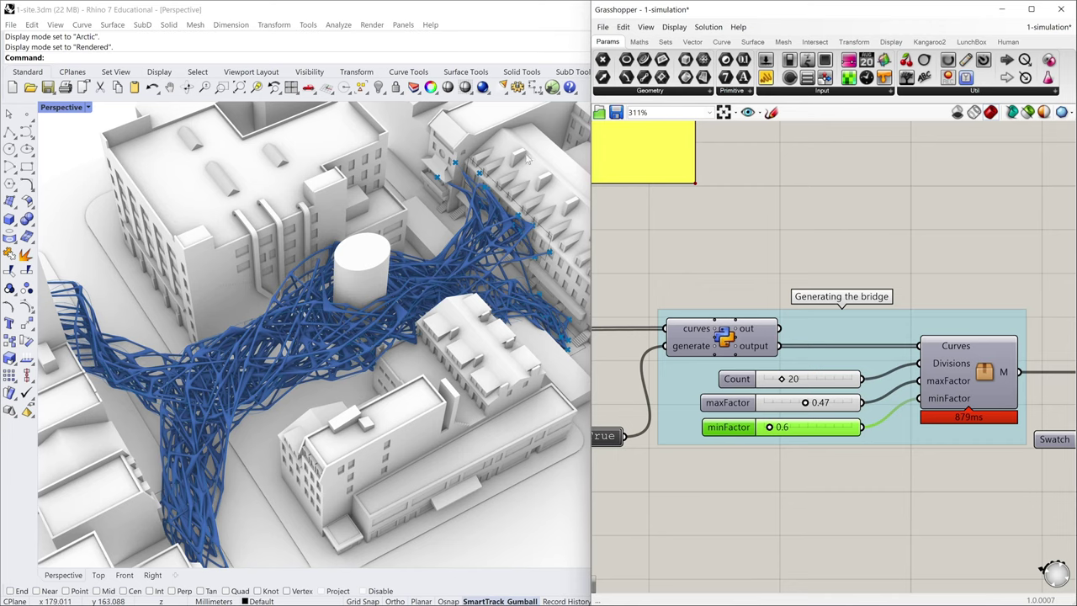
pyautogui.moveTo(349, 253)
pyautogui.mouseDown(button='right')
pyautogui.moveTo(356, 305)
pyautogui.moveTo(357, 251)
pyautogui.mouseUp(button='right')
pyautogui.scroll(-5, 355, 304)
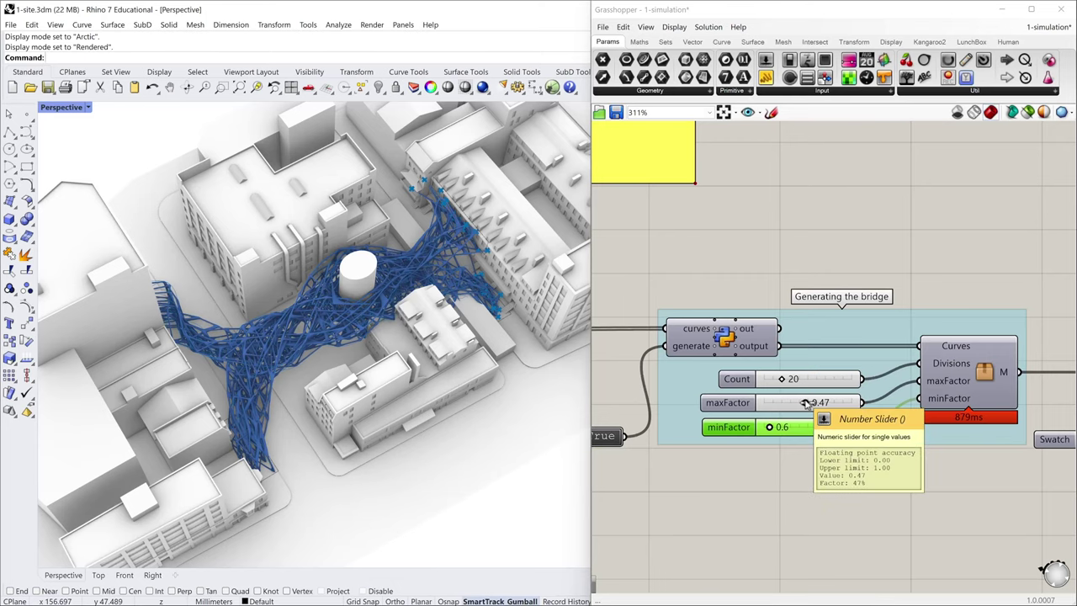
pyautogui.moveTo(783, 405); pyautogui.dragTo(784, 405)
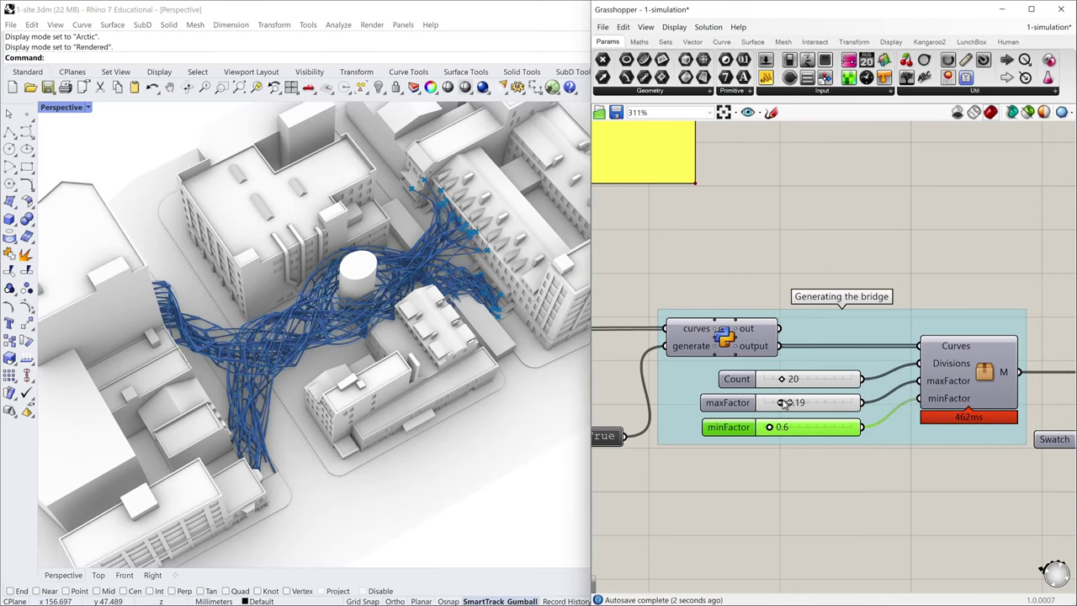
pyautogui.scroll(5, 357, 331)
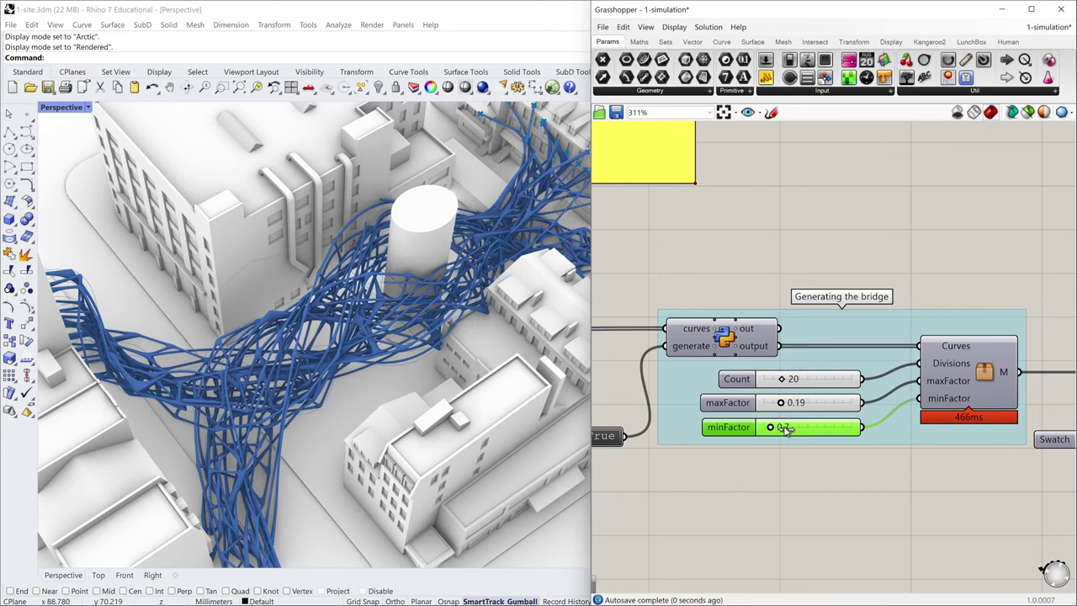
# Step: Set the bridge's minFactor slider to 3.1 and inspect the resulting members from several angles
pyautogui.moveTo(785, 429); pyautogui.dragTo(784, 428)
pyautogui.moveTo(466, 434); pyautogui.dragTo(371, 294, button='right')
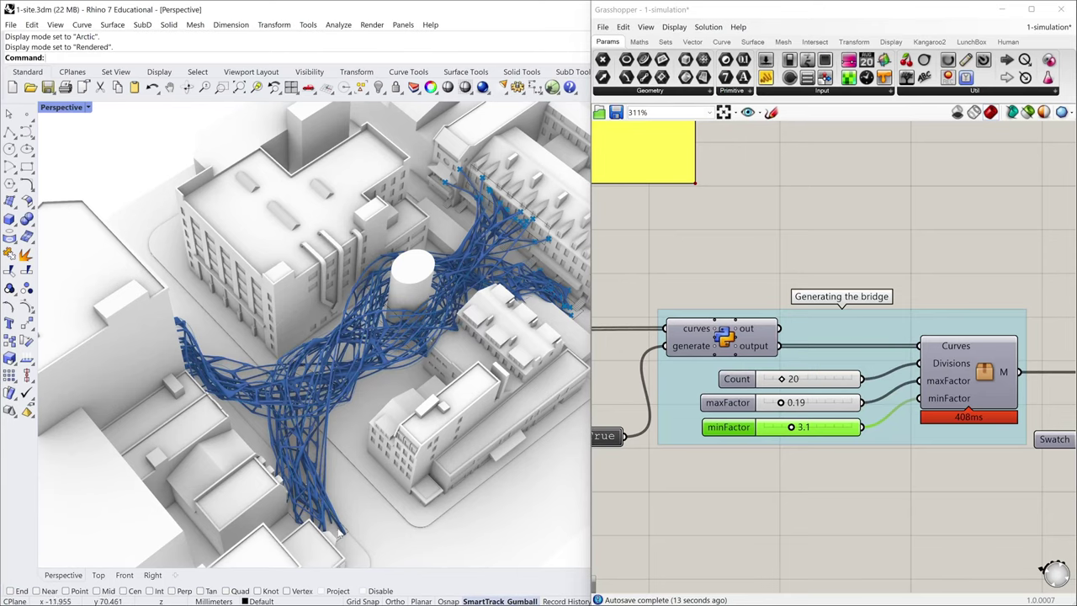
pyautogui.moveTo(331, 524); pyautogui.dragTo(291, 424, button='right')
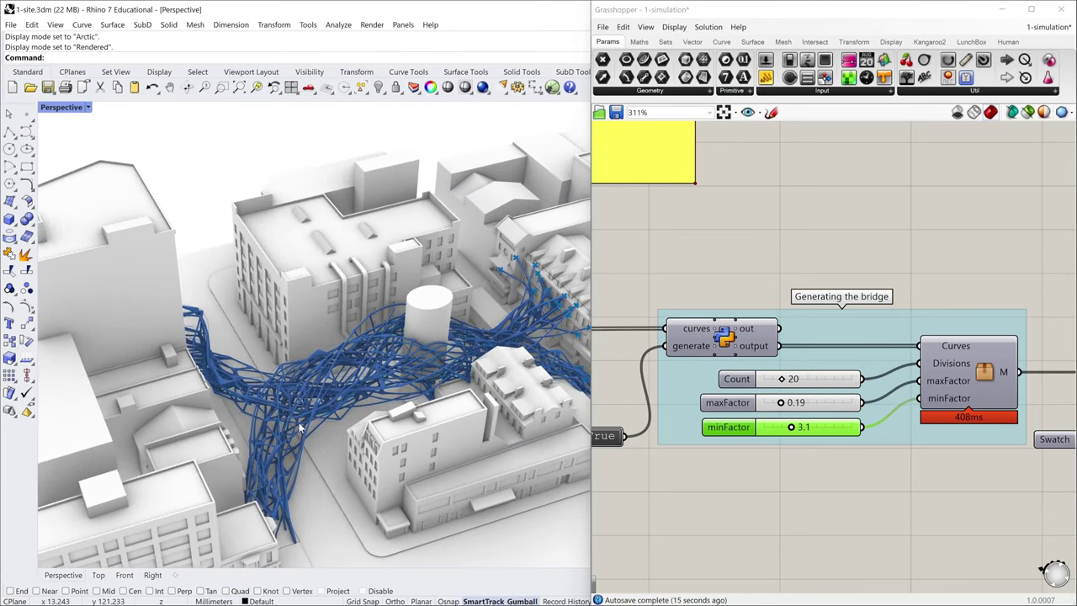
pyautogui.moveTo(298, 423); pyautogui.dragTo(295, 490, button='right')
pyautogui.scroll(-4, 782, 419)
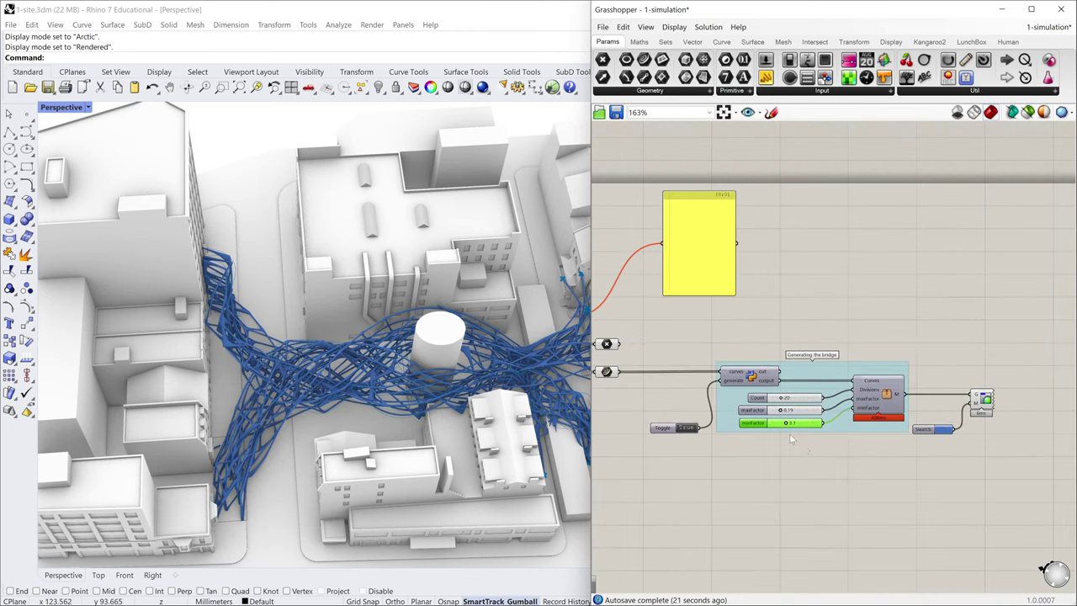
# Step: Try the Shaded display mode on the Perspective viewport and settle on Arctic
pyautogui.click(88, 109)
pyautogui.click(75, 161)
pyautogui.moveTo(76, 161)
pyautogui.mouseDown(button='right')
pyautogui.moveTo(345, 329)
pyautogui.moveTo(211, 253)
pyautogui.mouseUp(button='right')
pyautogui.click(88, 107)
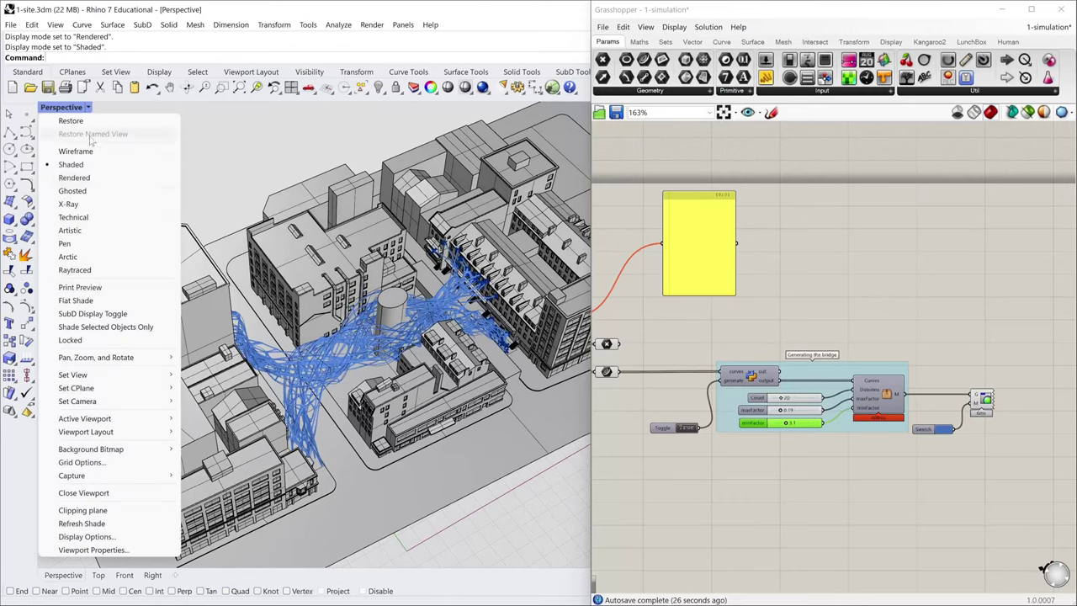
pyautogui.click(106, 260)
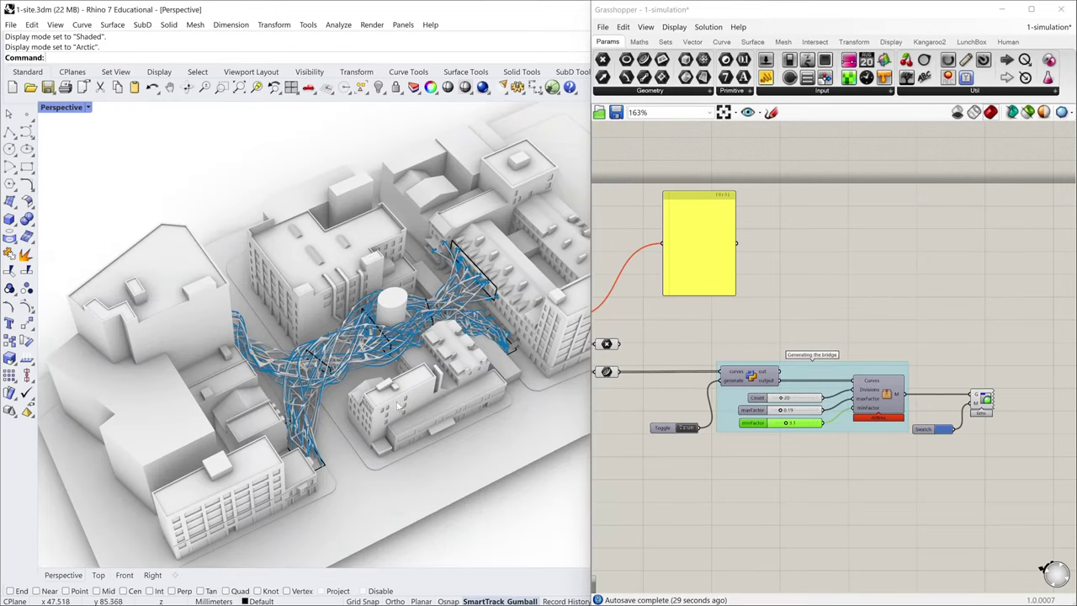
pyautogui.moveTo(413, 337); pyautogui.dragTo(388, 358, button='right')
# Step: Turn the bridge generation toggle off so only the simulation trails are previewed
pyautogui.scroll(4, 387, 358)
pyautogui.moveTo(676, 455); pyautogui.dragTo(790, 427, button='right')
pyautogui.doubleClick(743, 423)
pyautogui.scroll(-3, 749, 372)
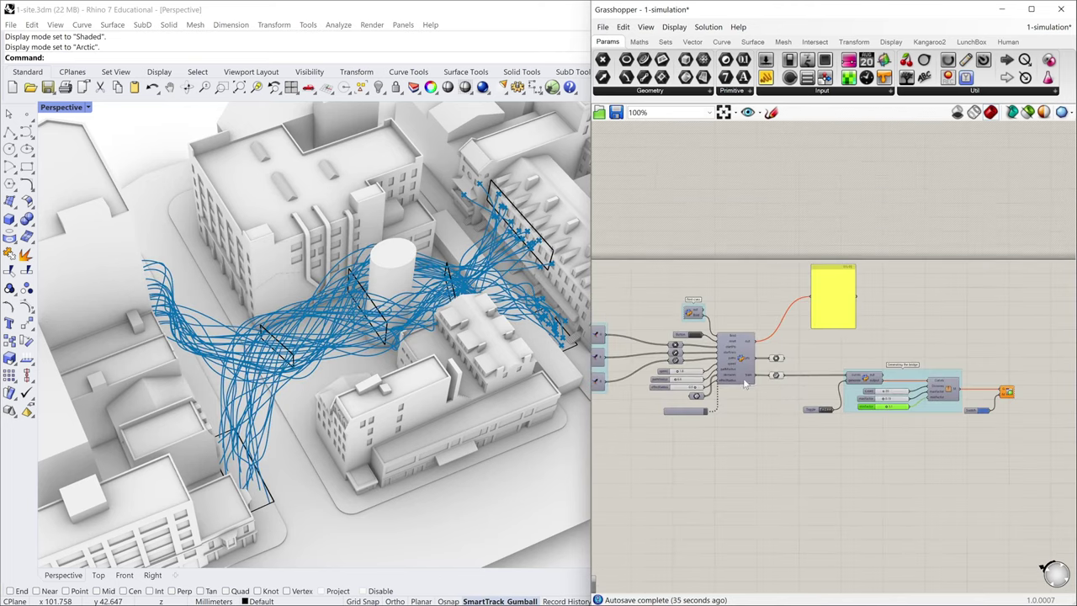
# Step: Select the interface frame crossing the trails between the street-corner building and the tower to examine it
pyautogui.moveTo(362, 370); pyautogui.dragTo(302, 359, button='right')
pyautogui.moveTo(308, 315); pyautogui.dragTo(316, 345, button='right')
pyautogui.scroll(2, 316, 344)
pyautogui.moveTo(733, 412); pyautogui.dragTo(826, 440, button='right')
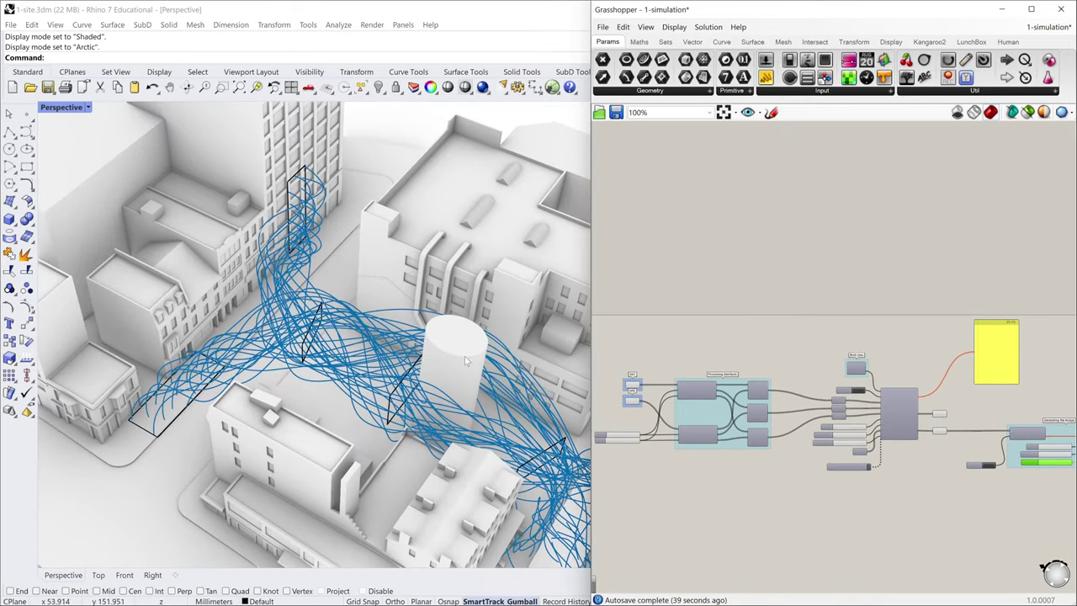
pyautogui.moveTo(309, 347)
pyautogui.mouseDown(button='right')
pyautogui.moveTo(308, 334)
pyautogui.moveTo(312, 352)
pyautogui.moveTo(308, 343)
pyautogui.mouseUp(button='right')
pyautogui.click(309, 339)
pyautogui.click(315, 358)
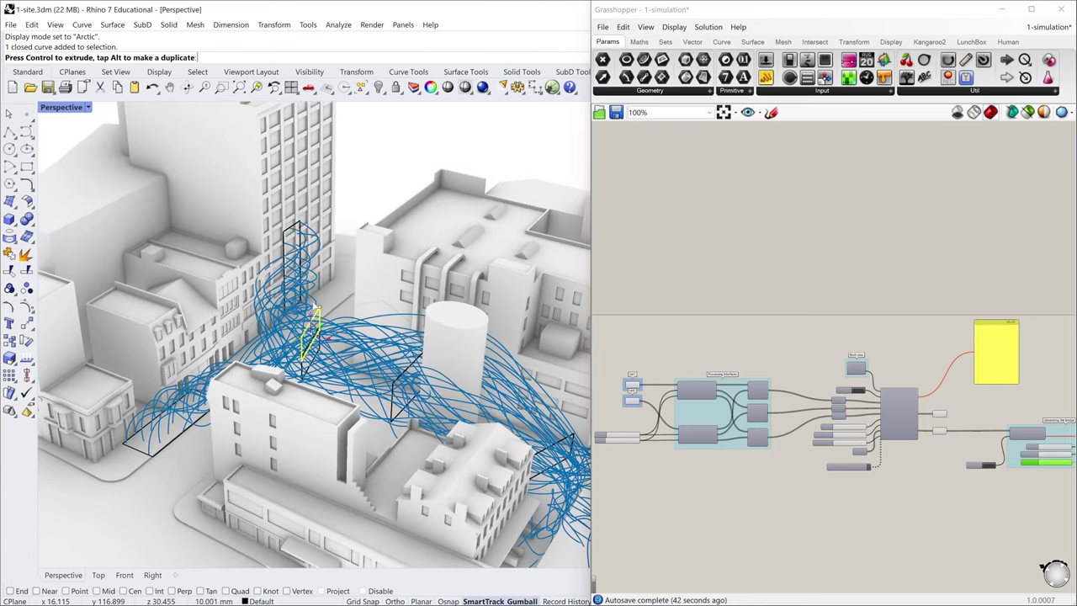
# Step: Highlight the interface curves referenced by the Set1 parameter in the viewport
pyautogui.scroll(4, 755, 391)
pyautogui.click(755, 389)
pyautogui.rightClick(755, 392)
pyautogui.click(717, 392)
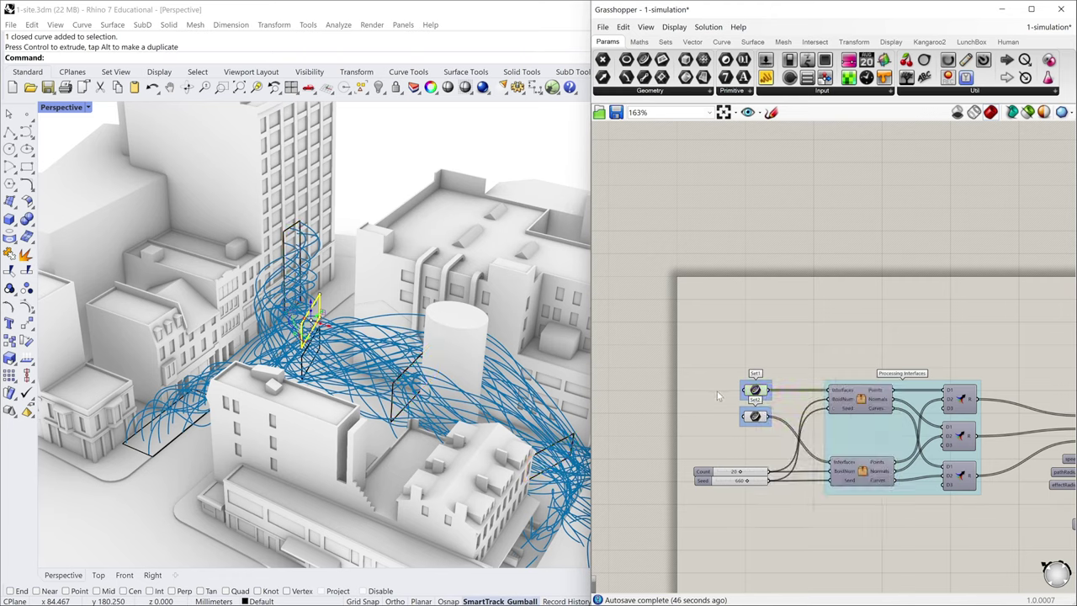
pyautogui.click(543, 287)
pyautogui.click(755, 391)
pyautogui.click(703, 367)
pyautogui.click(755, 391)
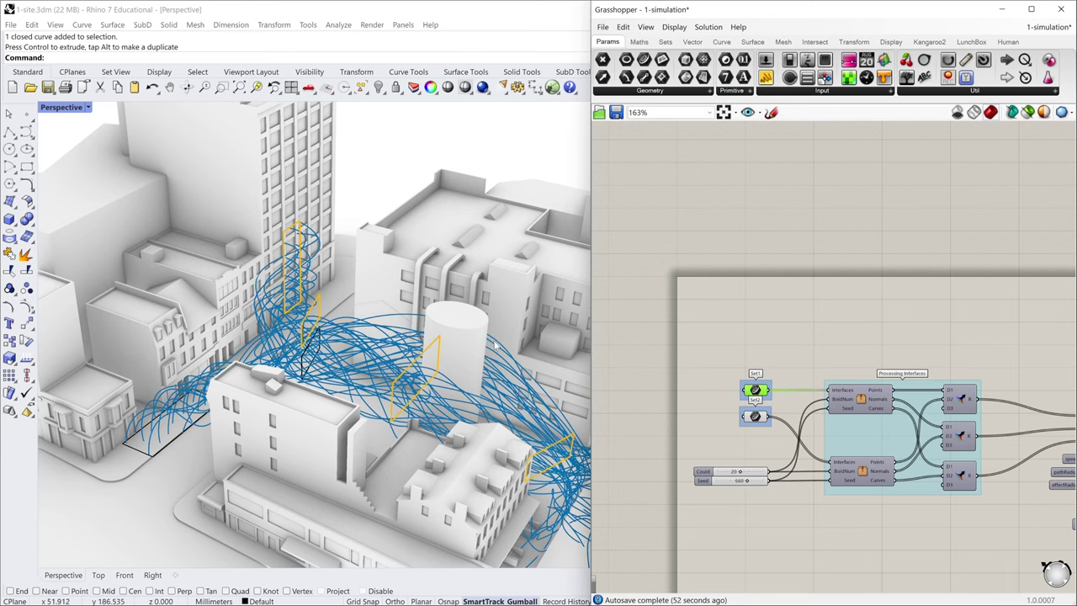
pyautogui.moveTo(366, 286); pyautogui.dragTo(388, 284, button='right')
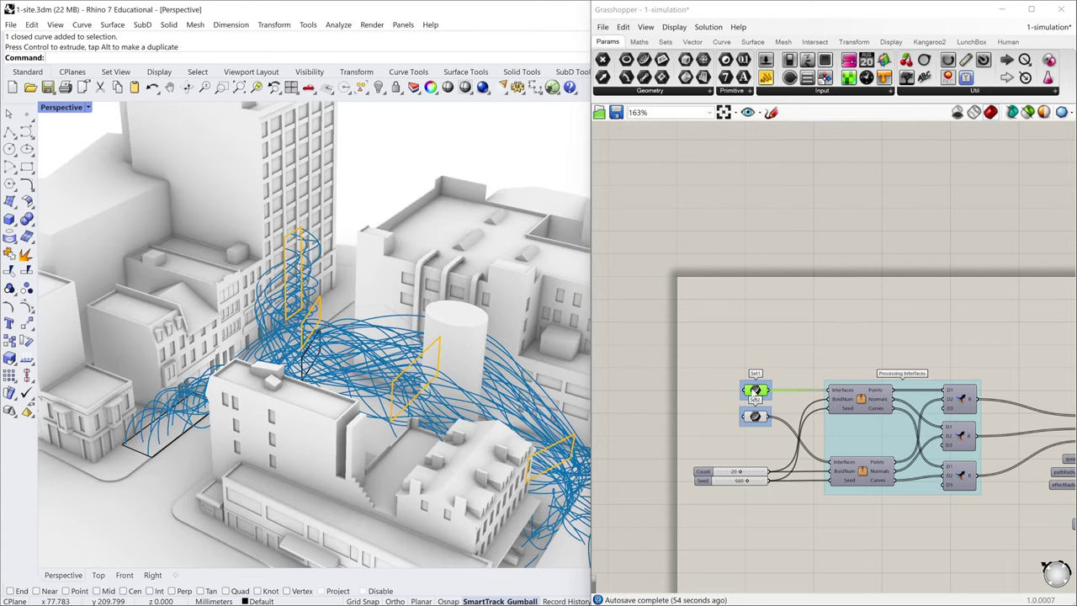
pyautogui.scroll(2, 755, 392)
pyautogui.scroll(2, 308, 317)
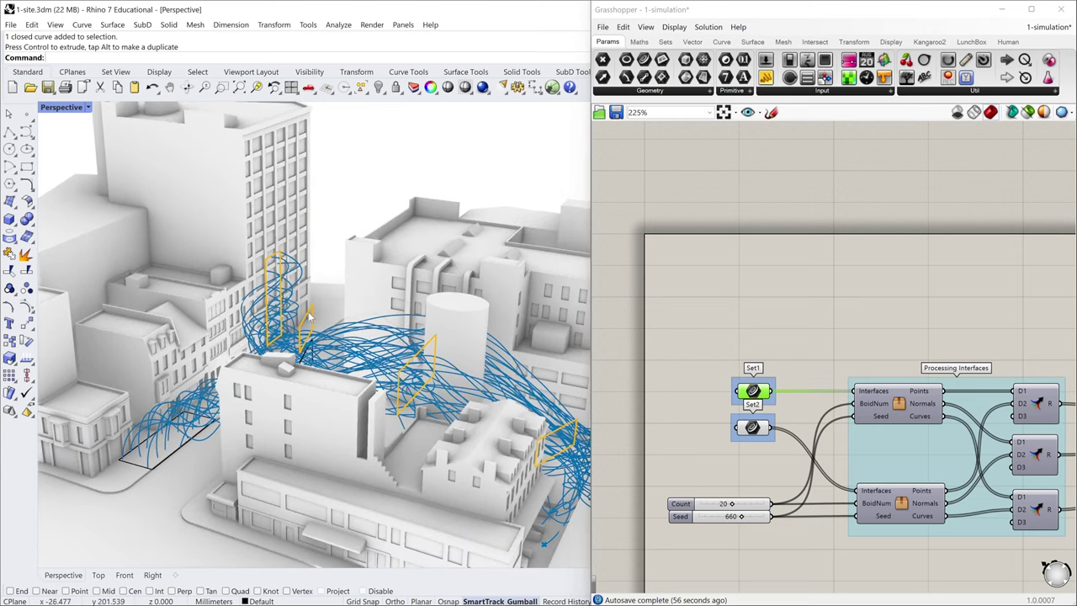
# Step: Examine individual Set1 interface frames by selecting the one over the street and the one on the tower facade
pyautogui.click(309, 317)
pyautogui.click(326, 339)
pyautogui.moveTo(326, 339); pyautogui.dragTo(327, 305, button='right')
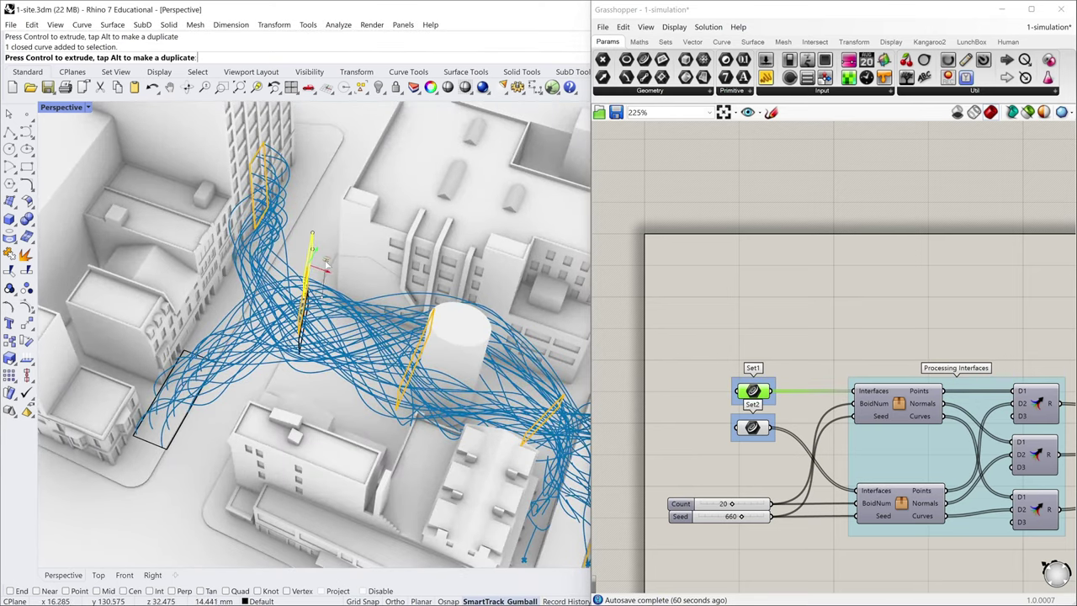
pyautogui.moveTo(326, 265); pyautogui.dragTo(327, 264)
pyautogui.scroll(-4, 327, 264)
pyautogui.moveTo(328, 266); pyautogui.dragTo(426, 294, button='right')
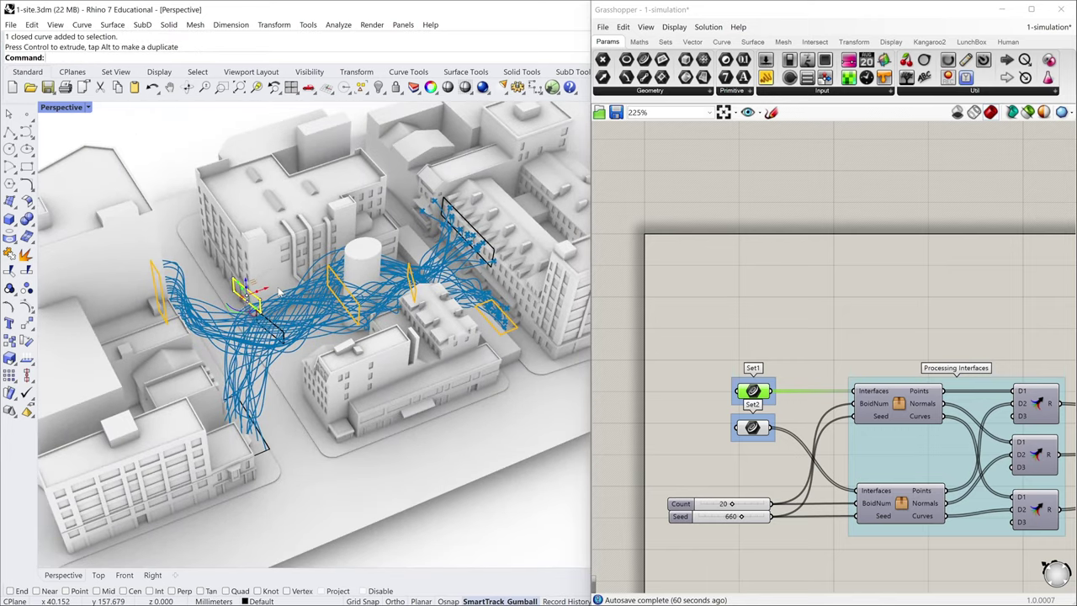
pyautogui.moveTo(278, 292); pyautogui.dragTo(232, 282, button='right')
pyautogui.click(337, 229)
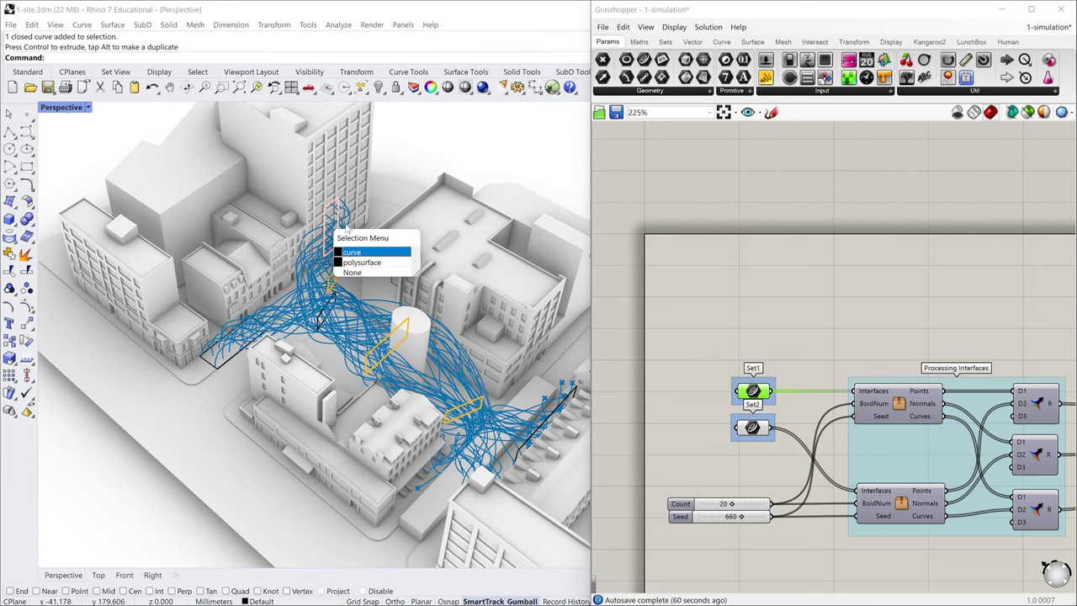
pyautogui.click(352, 252)
pyautogui.moveTo(349, 218); pyautogui.dragTo(358, 212)
pyautogui.press('Escape')
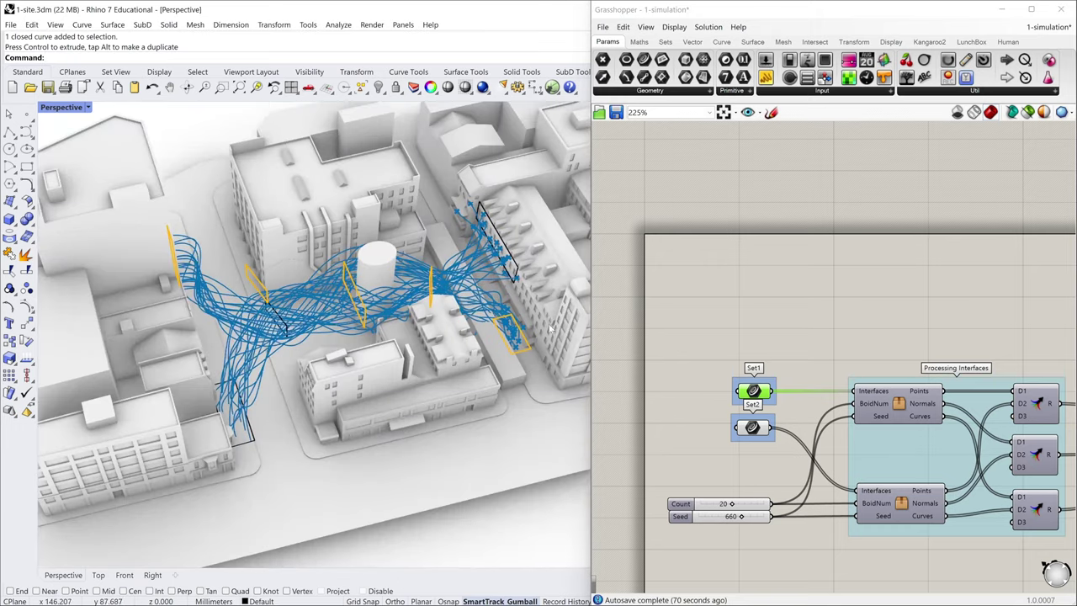
# Step: Highlight the interface curves referenced by the Set2 parameter and examine them on the site
pyautogui.moveTo(551, 329); pyautogui.dragTo(310, 249, button='right')
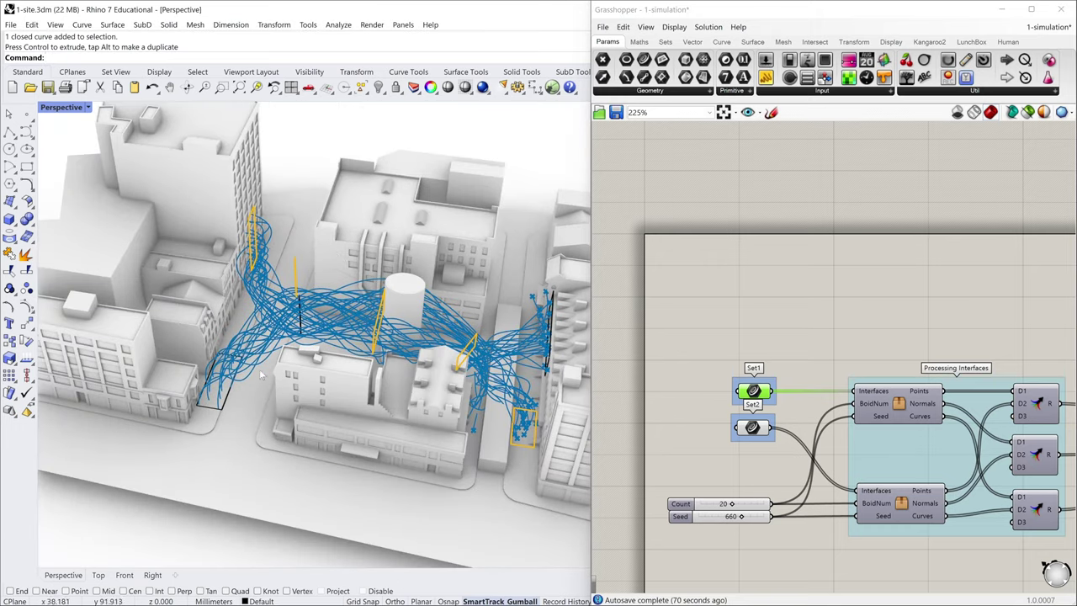
pyautogui.moveTo(232, 366); pyautogui.dragTo(175, 278, button='right')
pyautogui.moveTo(309, 358); pyautogui.dragTo(232, 328, button='right')
pyautogui.click(734, 468)
pyautogui.moveTo(738, 452); pyautogui.dragTo(711, 416, button='right')
pyautogui.click(734, 395)
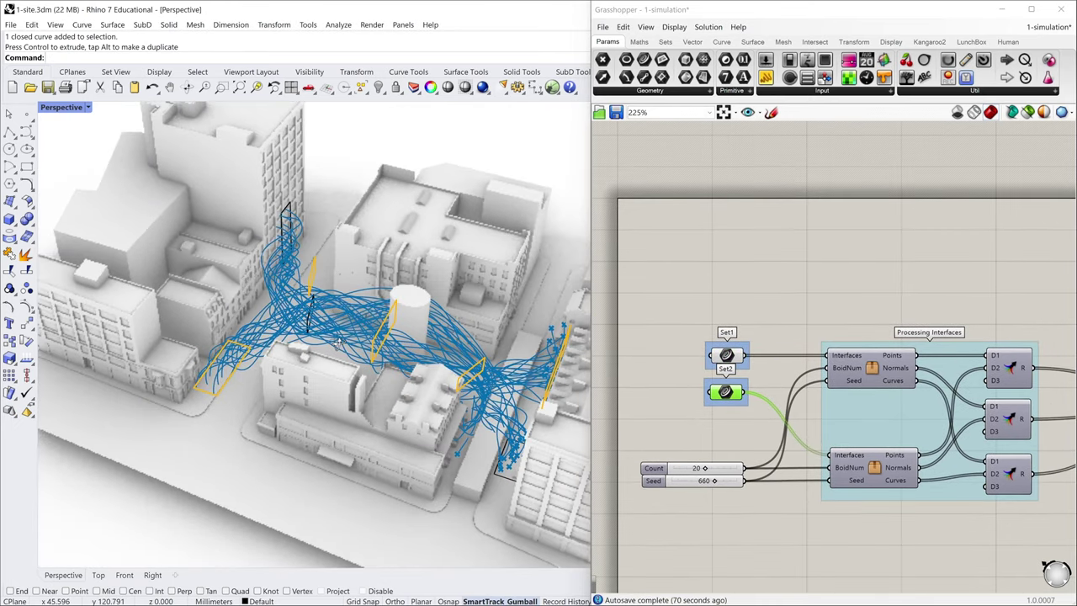
# Step: Duplicate the Set2 curve parameter and the lower interface-processing component, placing each copy beneath its original
pyautogui.moveTo(730, 394); pyautogui.dragTo(687, 373, button='right')
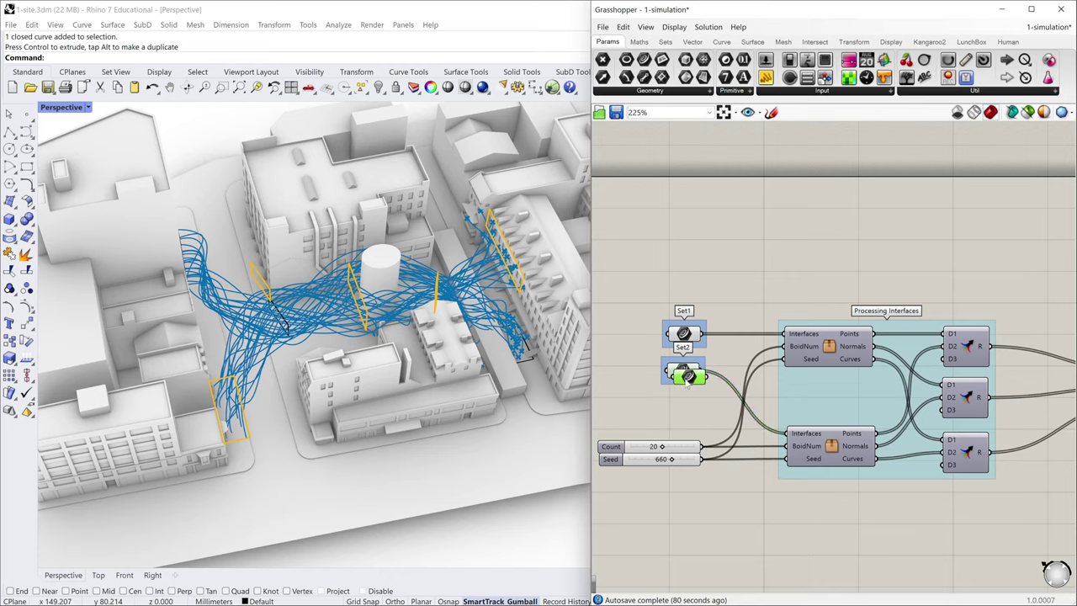
pyautogui.keyDown('alt'); pyautogui.moveTo(683, 371); pyautogui.dragTo(682, 410); pyautogui.keyUp('alt')
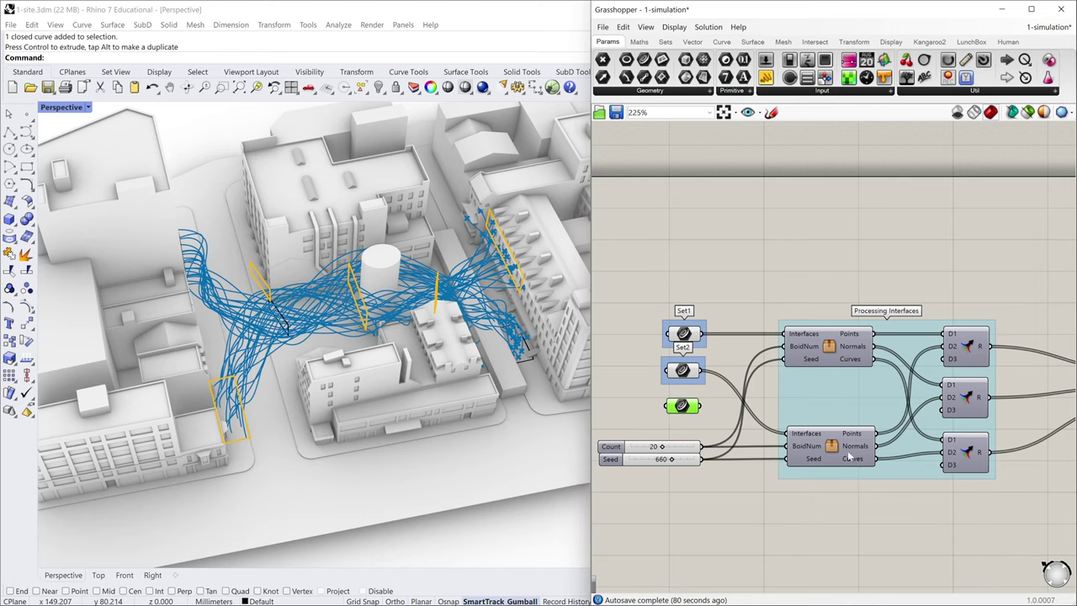
pyautogui.click(835, 450)
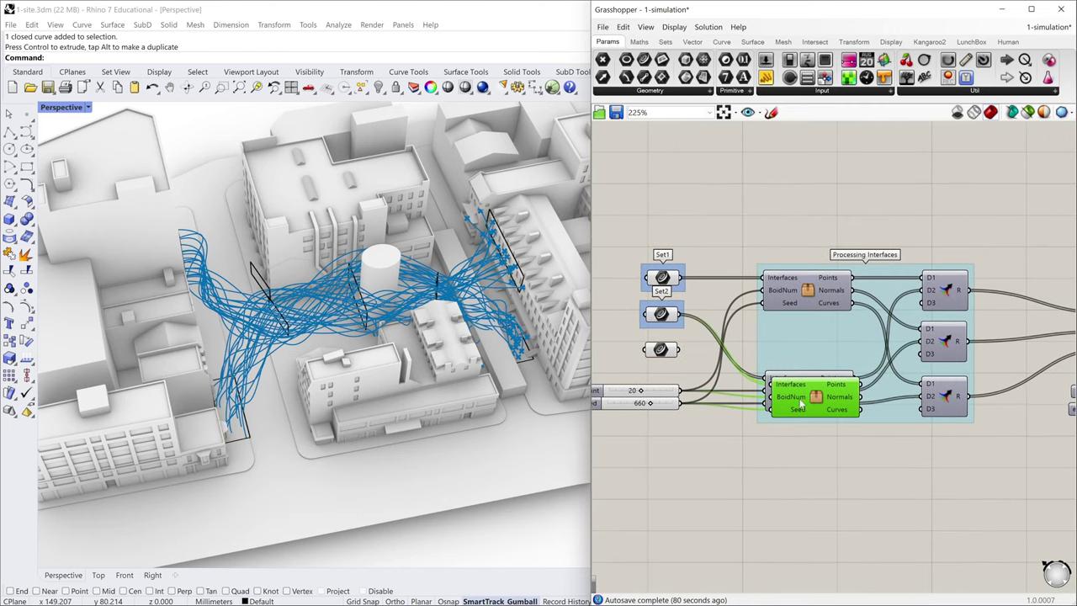
pyautogui.keyDown('alt'); pyautogui.moveTo(801, 401); pyautogui.dragTo(798, 461); pyautogui.keyUp('alt')
pyautogui.moveTo(648, 353); pyautogui.dragTo(656, 371, button='right')
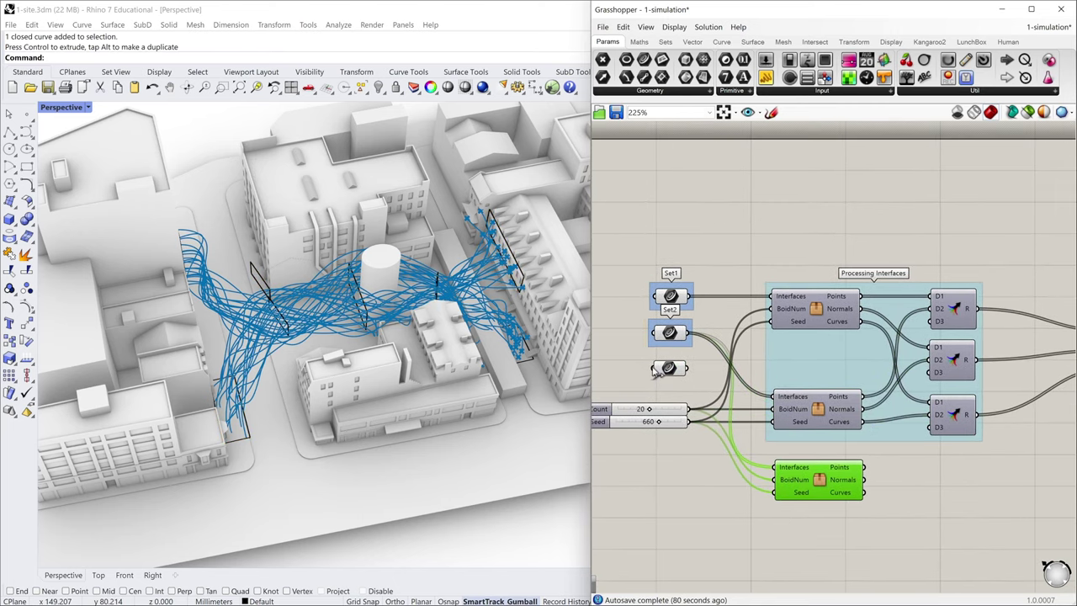
# Step: Connect the copied curve parameter to the Interfaces input of the copied processing component
pyautogui.click(687, 375)
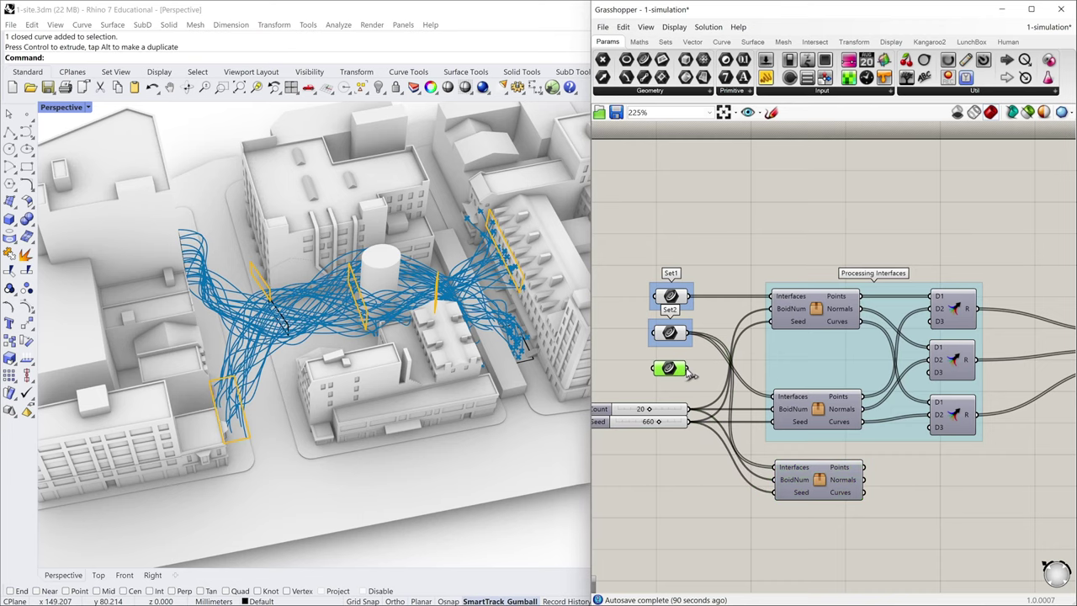
pyautogui.moveTo(688, 371); pyautogui.dragTo(780, 475)
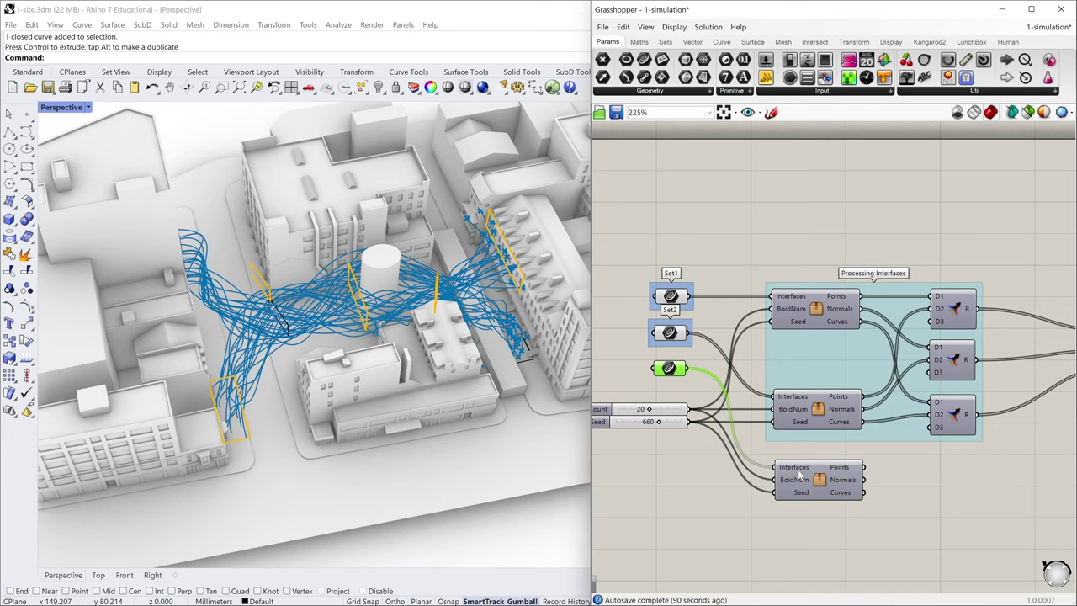
pyautogui.scroll(2, 688, 362)
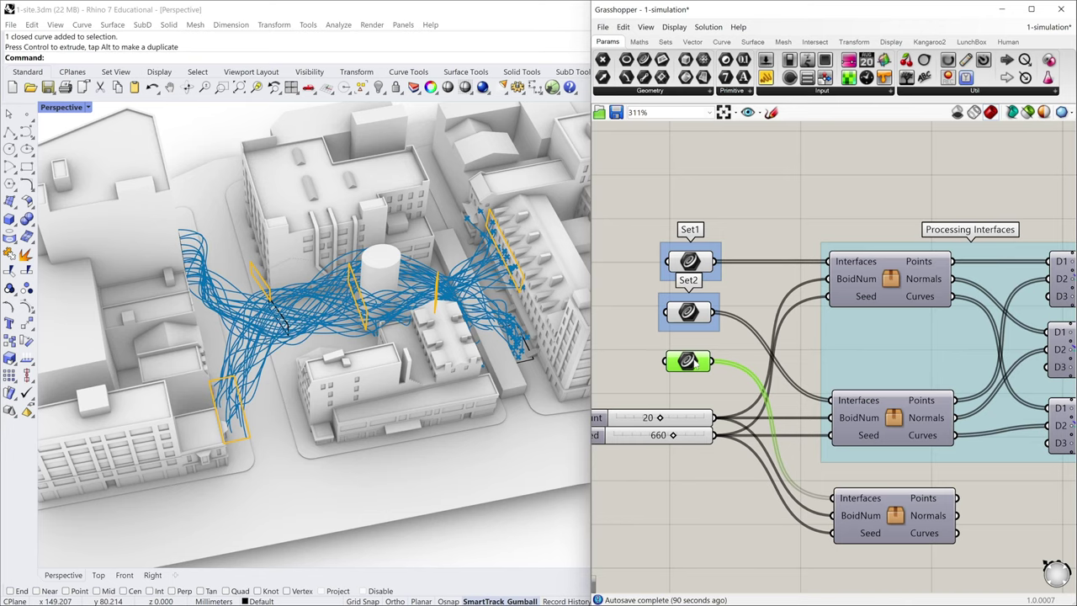
# Step: Group the copied curve parameter, name the group Set3 and place it just below Set2
pyautogui.hotkey('ctrl', 'g')
pyautogui.rightClick(705, 352)
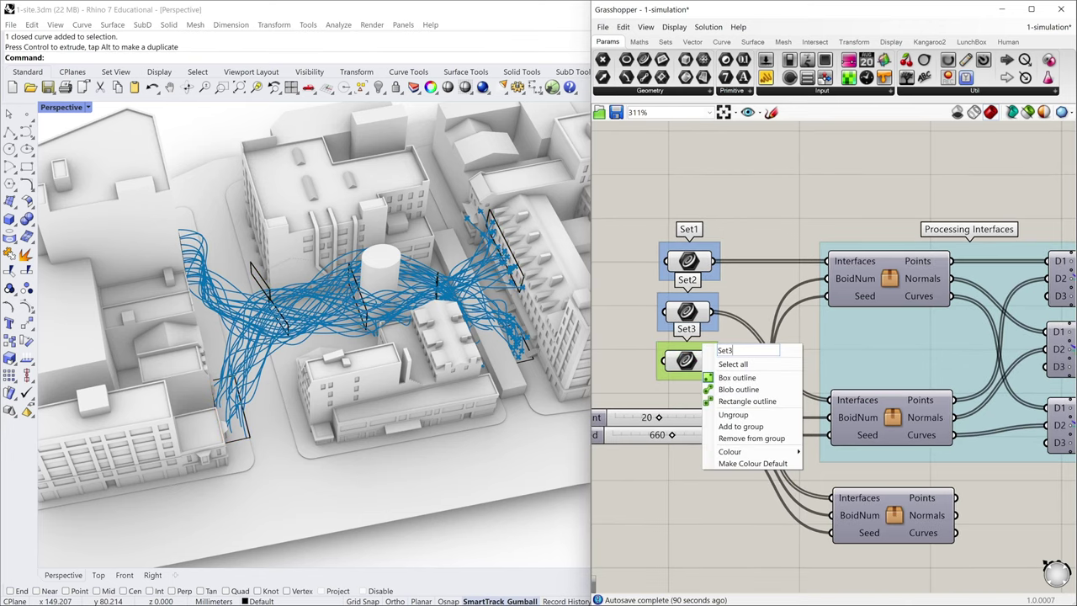
pyautogui.click(656, 525)
pyautogui.click(686, 370)
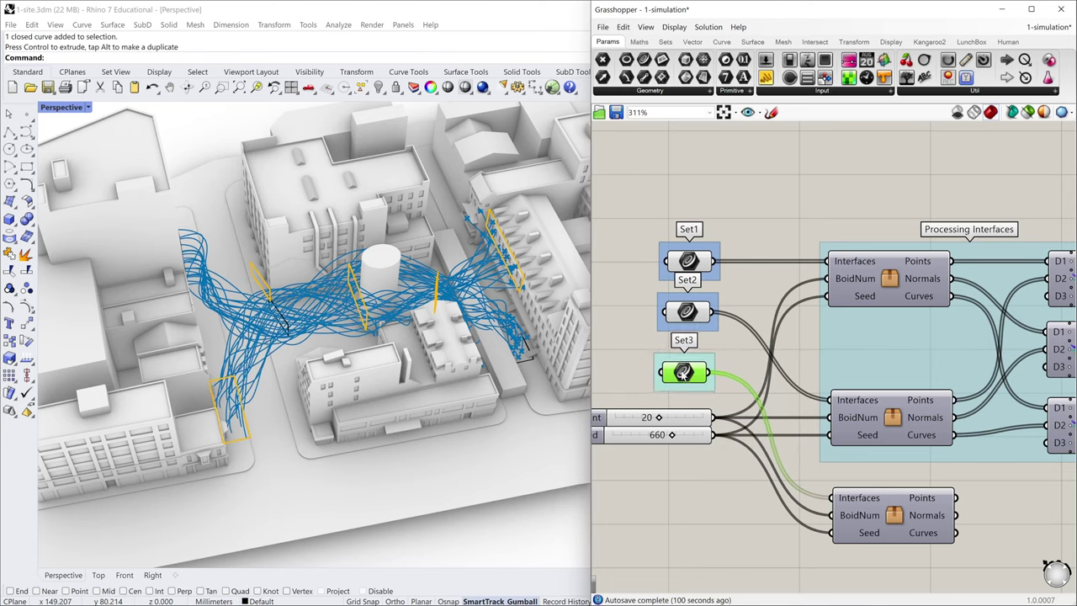
# Step: Connect the copied processing component's outputs to the free D3 inputs of the merge components
pyautogui.moveTo(959, 511); pyautogui.dragTo(833, 518, button='right')
pyautogui.scroll(-1, 833, 518)
pyautogui.scroll(1, 833, 515)
pyautogui.moveTo(833, 505); pyautogui.dragTo(924, 310)
pyautogui.moveTo(834, 521); pyautogui.dragTo(924, 454)
pyautogui.moveTo(690, 534); pyautogui.dragTo(946, 472, button='right')
pyautogui.scroll(-2, 812, 497)
pyautogui.scroll(2, 799, 459)
pyautogui.click(800, 458)
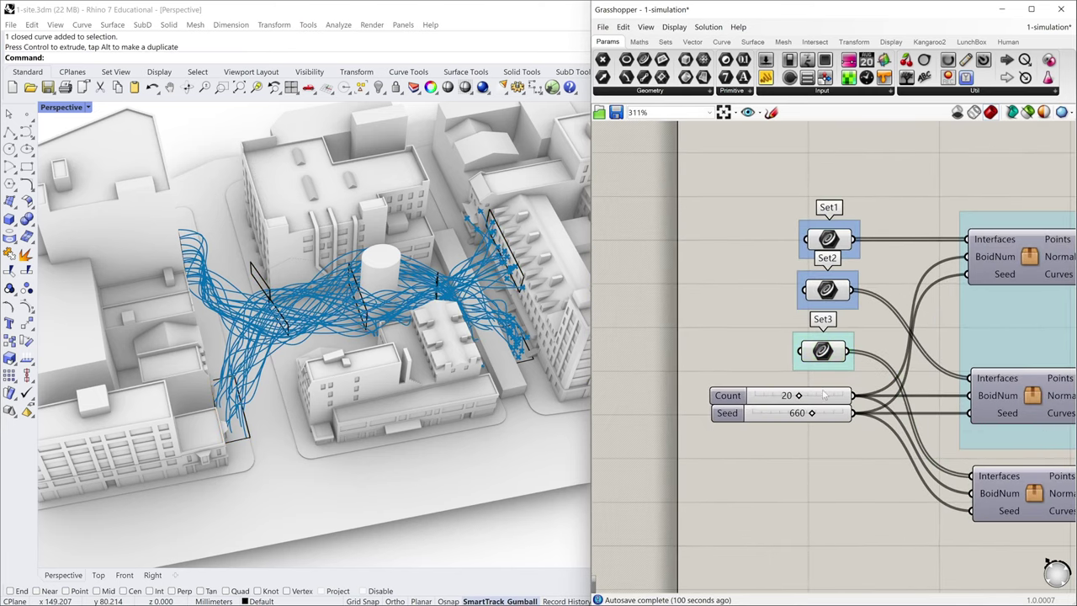
# Step: Try to raise the Set3 interface frame at the street-corner building and rotate it upright
pyautogui.click(818, 355)
pyautogui.moveTo(429, 383); pyautogui.dragTo(267, 389, button='right')
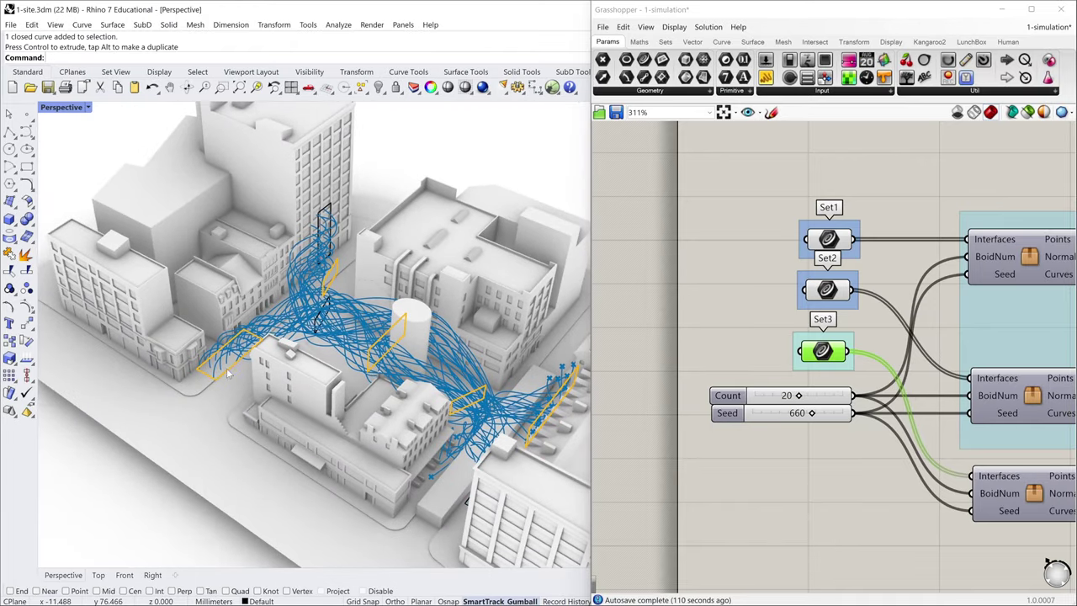
pyautogui.click(229, 377)
pyautogui.click(257, 401)
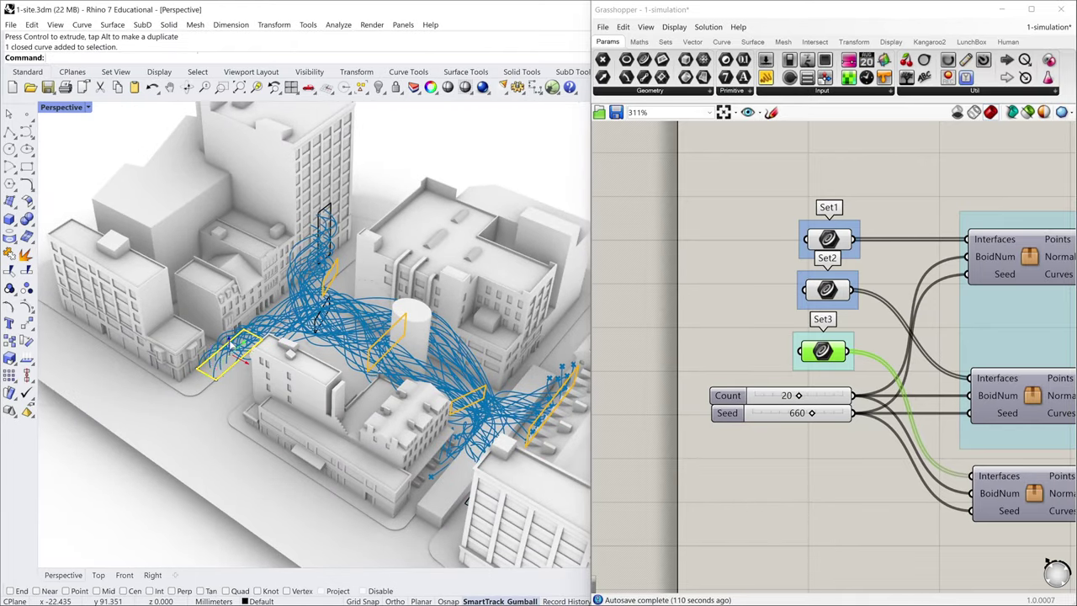
pyautogui.moveTo(233, 342); pyautogui.dragTo(267, 254)
pyautogui.moveTo(202, 337); pyautogui.dragTo(239, 290, button='right')
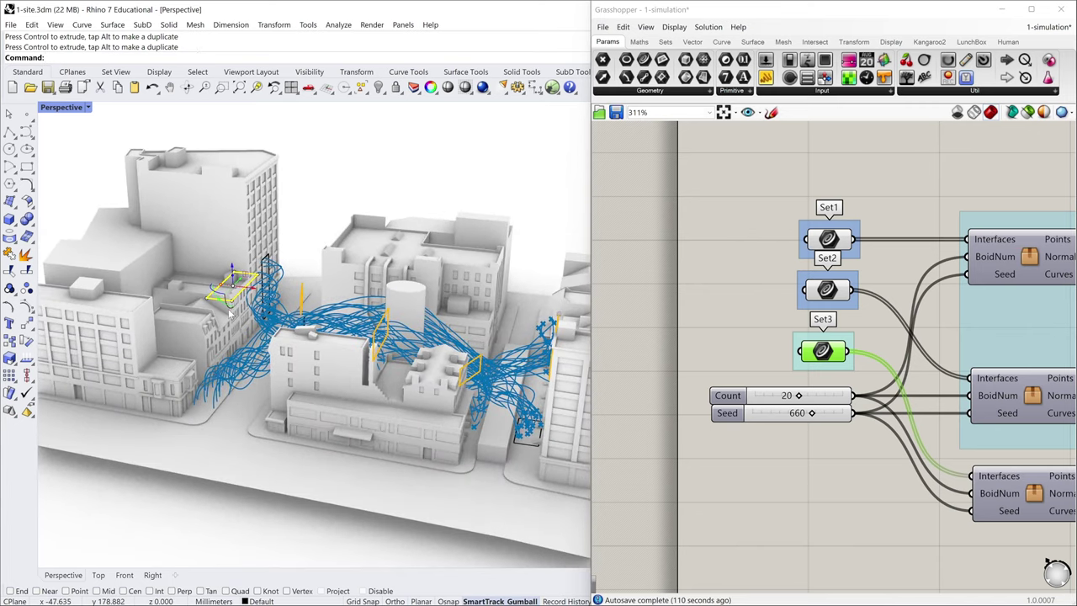
pyautogui.keyDown('shift'); pyautogui.moveTo(223, 303); pyautogui.dragTo(262, 320); pyautogui.keyUp('shift')
pyautogui.click(361, 160)
# Step: Compare the Set2 and Set3 curves, then undo the gumball edits made to the street-corner frame
pyautogui.click(824, 291)
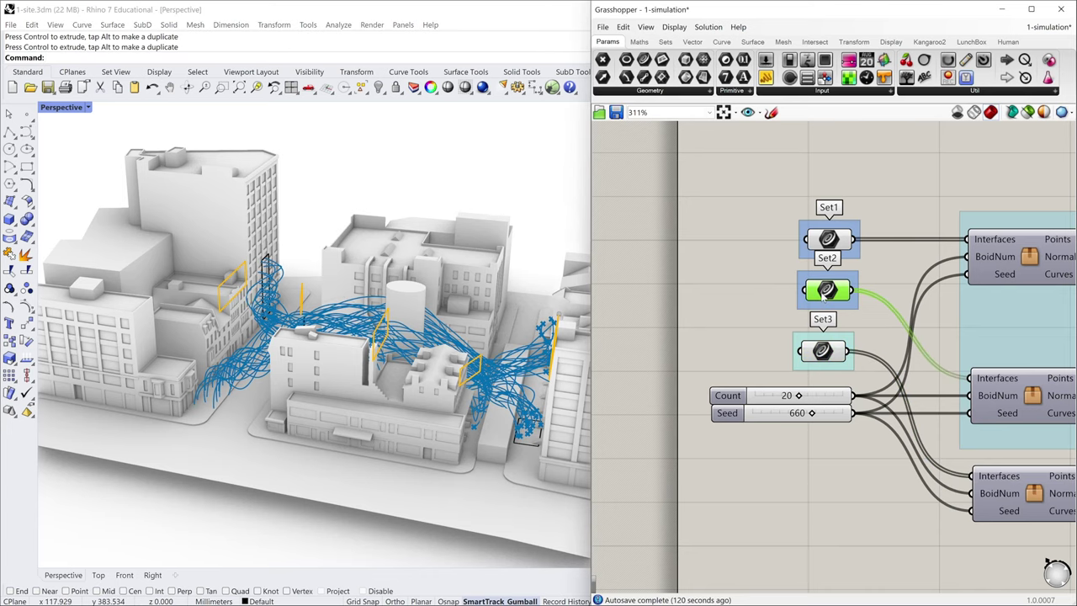
pyautogui.click(826, 351)
pyautogui.moveTo(537, 200); pyautogui.dragTo(478, 196, button='right')
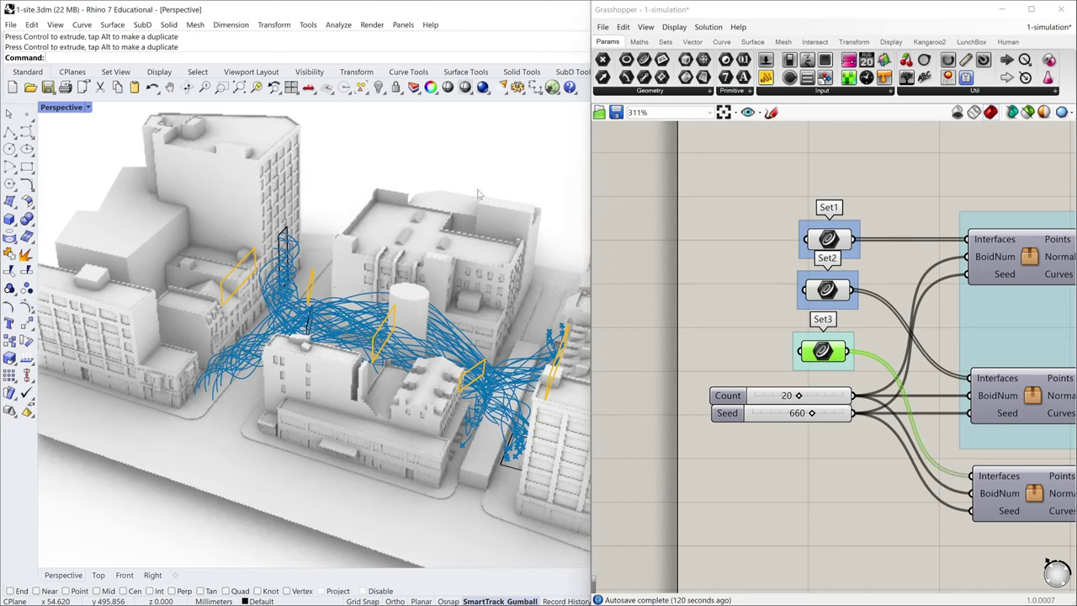
pyautogui.hotkey('ctrl', 'z')
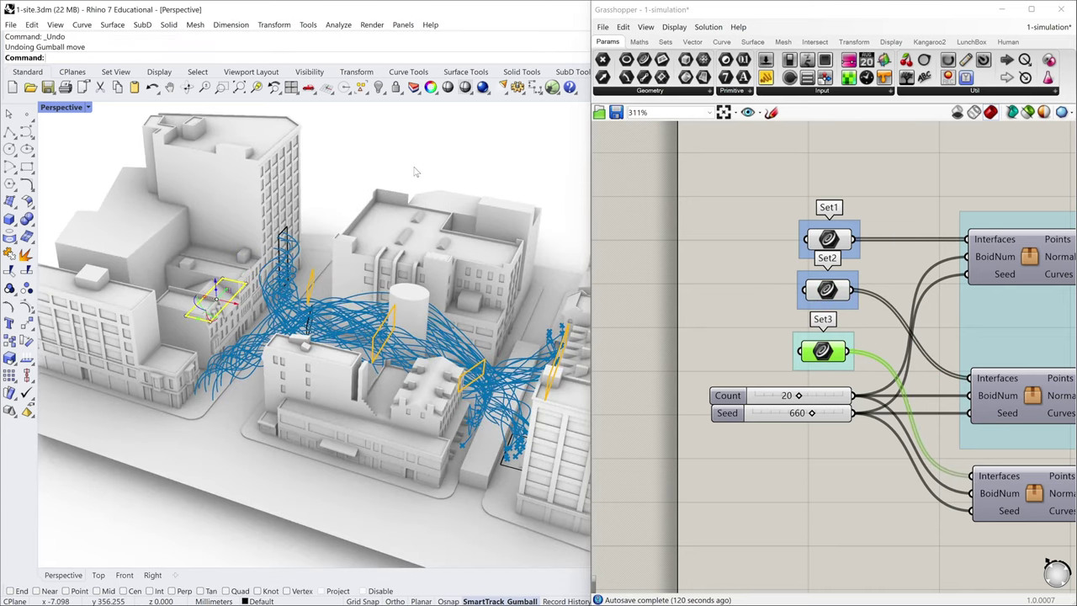
pyautogui.hotkey('ctrl', 'z')
# Step: Copy the street-corner interface frame upward with the gumball and adjust the copy's placement along the neighbouring facade
pyautogui.click(236, 380)
pyautogui.scroll(5, 223, 381)
pyautogui.keyDown('alt'); pyautogui.moveTo(227, 363); pyautogui.dragTo(222, 269); pyautogui.keyUp('alt')
pyautogui.moveTo(236, 313); pyautogui.dragTo(204, 331, button='right')
pyautogui.rightClick(205, 331)
pyautogui.moveTo(198, 324); pyautogui.dragTo(155, 311)
pyautogui.click(311, 178)
pyautogui.moveTo(312, 178); pyautogui.dragTo(249, 252, button='right')
pyautogui.click(261, 285)
pyautogui.moveTo(213, 279); pyautogui.dragTo(262, 233)
# Step: Copy the wide interface frame on the dormered building's facade with the gumball and scale the copy down
pyautogui.moveTo(287, 261); pyautogui.dragTo(370, 229, button='right')
pyautogui.click(386, 234)
pyautogui.press('Escape')
pyautogui.click(401, 264)
pyautogui.moveTo(401, 267); pyautogui.dragTo(390, 224, button='right')
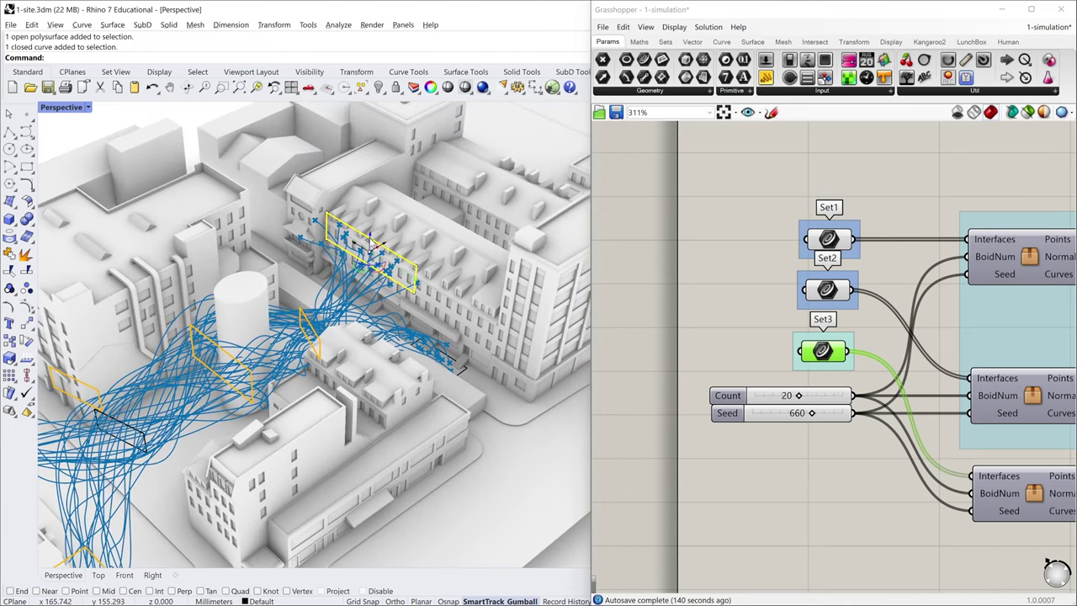
pyautogui.moveTo(371, 244); pyautogui.dragTo(387, 229)
pyautogui.moveTo(381, 216); pyautogui.dragTo(327, 234, button='right')
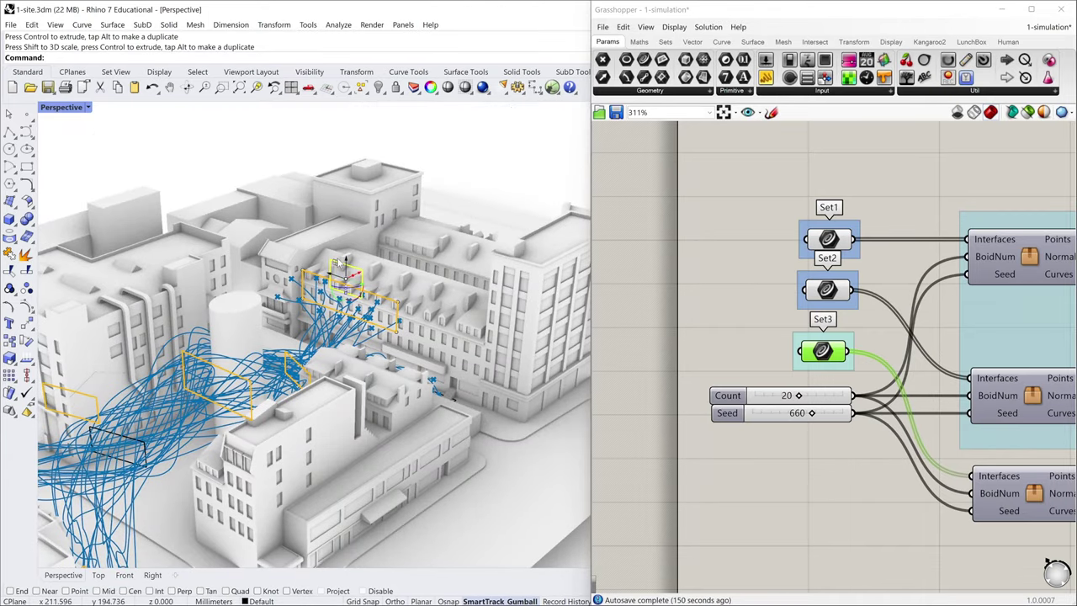
# Step: Try to move the smaller frame copy along the dormered facade, and undo the move
pyautogui.moveTo(338, 265); pyautogui.dragTo(452, 335)
pyautogui.moveTo(465, 244); pyautogui.dragTo(428, 299, button='right')
pyautogui.click(398, 293)
pyautogui.scroll(-4, 397, 295)
pyautogui.click(460, 313)
pyautogui.press('Escape')
pyautogui.hotkey('ctrl', 'z')
pyautogui.moveTo(427, 300); pyautogui.dragTo(455, 307, button='right')
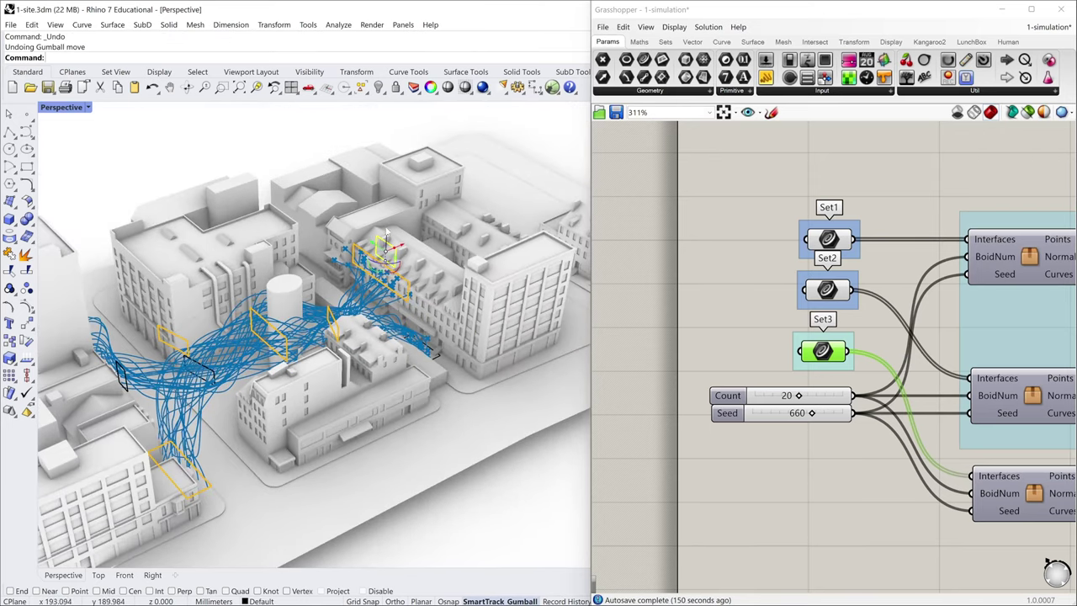
# Step: Move the smaller frame copy down beside the wide frame on the dormered facade and adjust its distance from the wall
pyautogui.moveTo(384, 249); pyautogui.dragTo(447, 316)
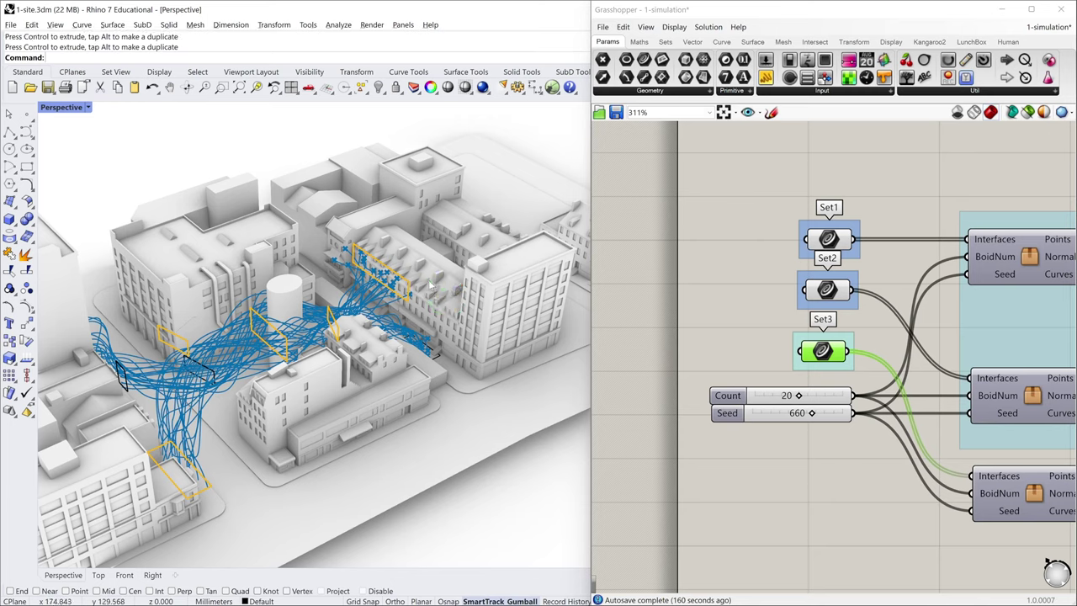
pyautogui.click(487, 357)
pyautogui.moveTo(458, 322); pyautogui.dragTo(452, 322)
pyautogui.press('Escape')
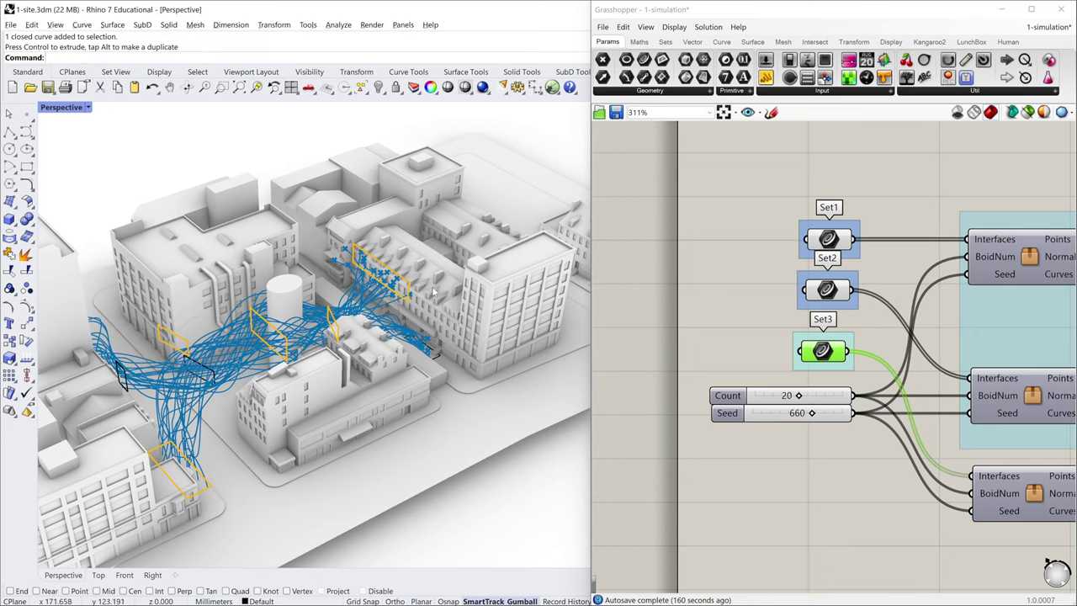
pyautogui.click(453, 330)
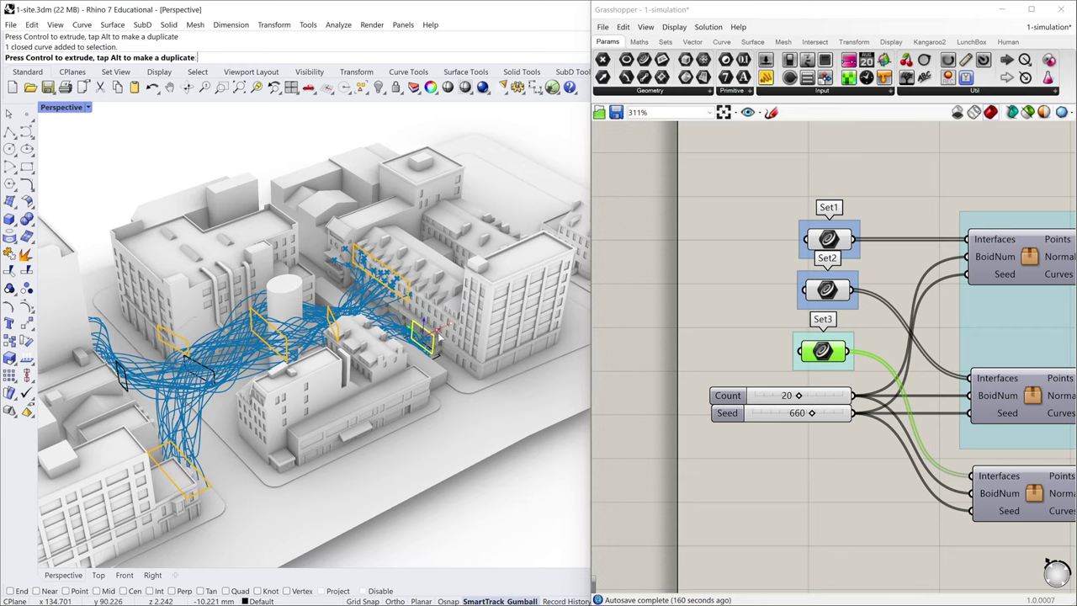
pyautogui.moveTo(452, 331); pyautogui.dragTo(463, 308, button='right')
pyautogui.moveTo(473, 393)
pyautogui.mouseDown()
pyautogui.moveTo(473, 365)
pyautogui.moveTo(489, 383)
pyautogui.mouseUp()
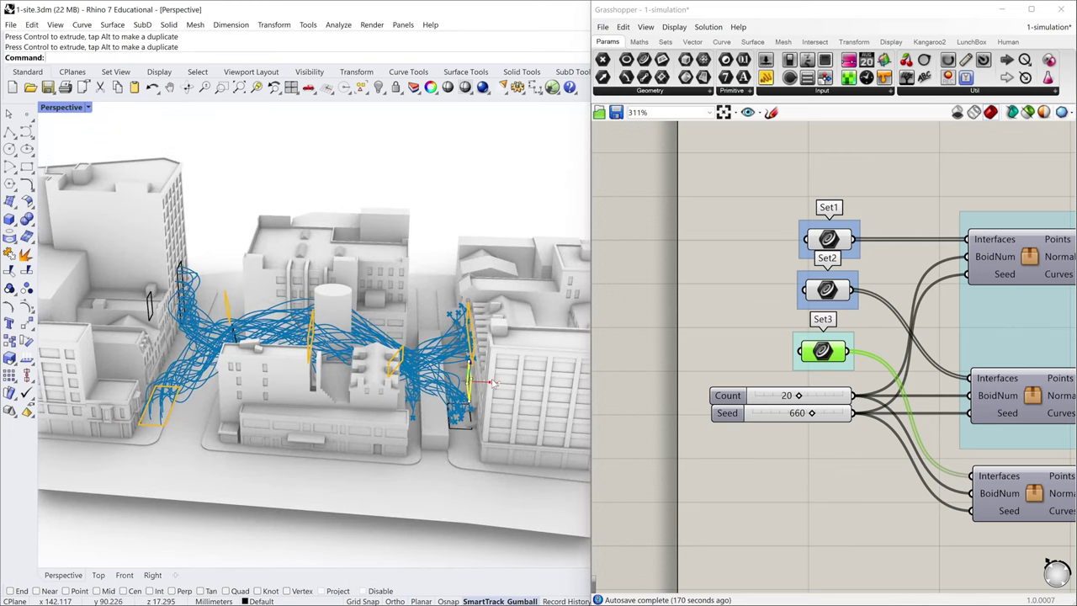
pyautogui.moveTo(489, 383); pyautogui.dragTo(665, 327, button='right')
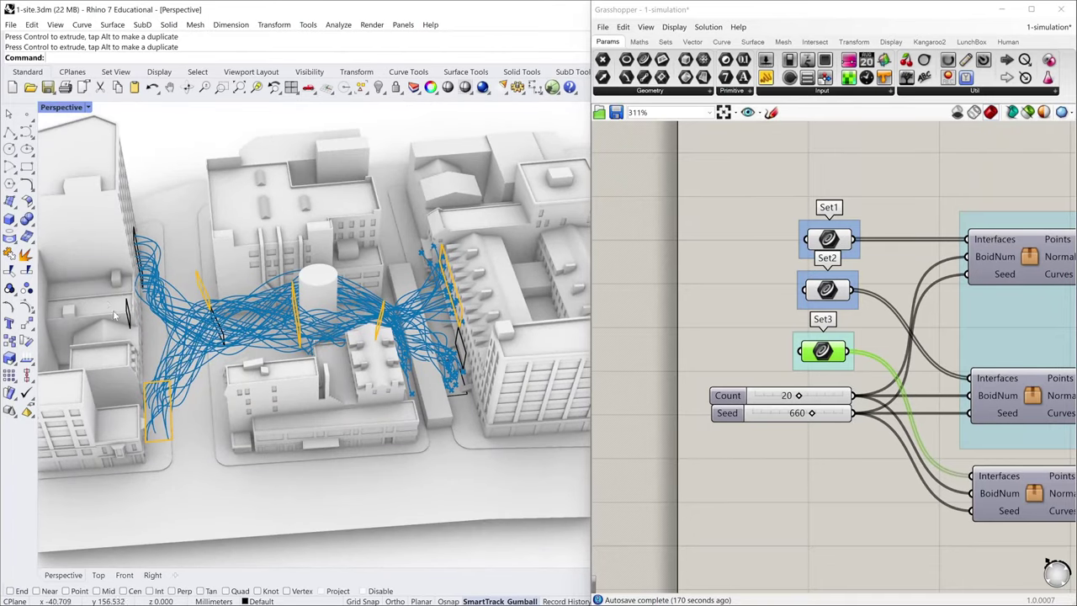
pyautogui.moveTo(129, 316); pyautogui.dragTo(177, 268, button='right')
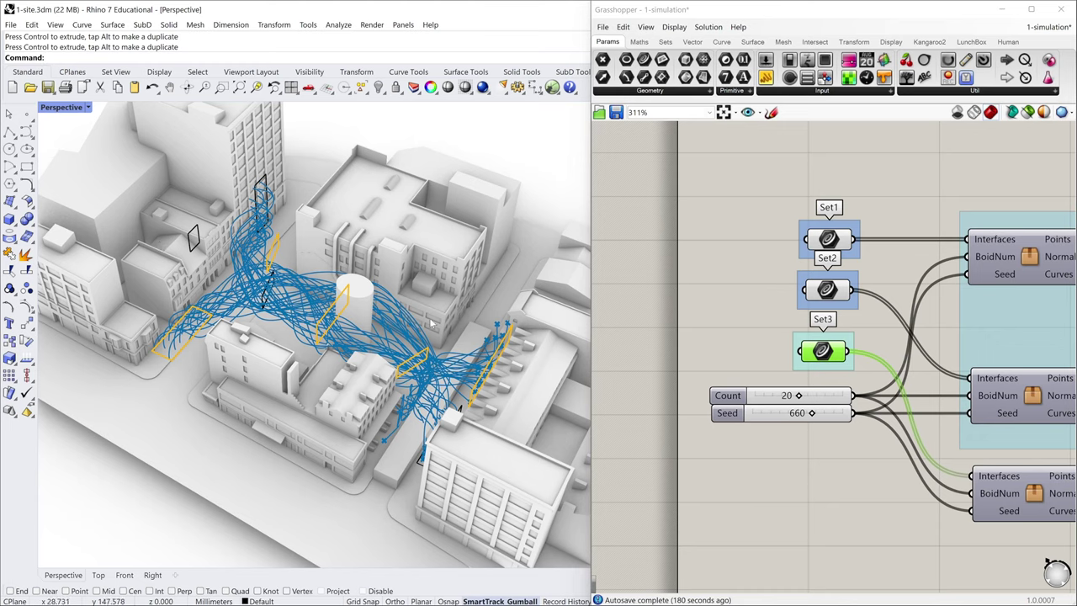
pyautogui.rightClick(823, 353)
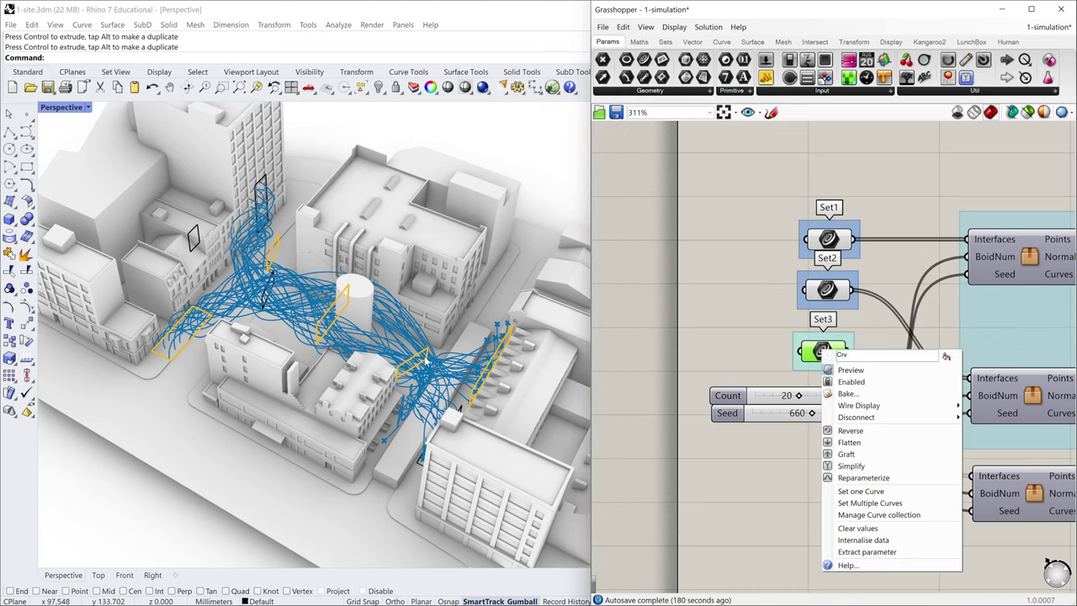
pyautogui.click(892, 504)
pyautogui.press('Return')
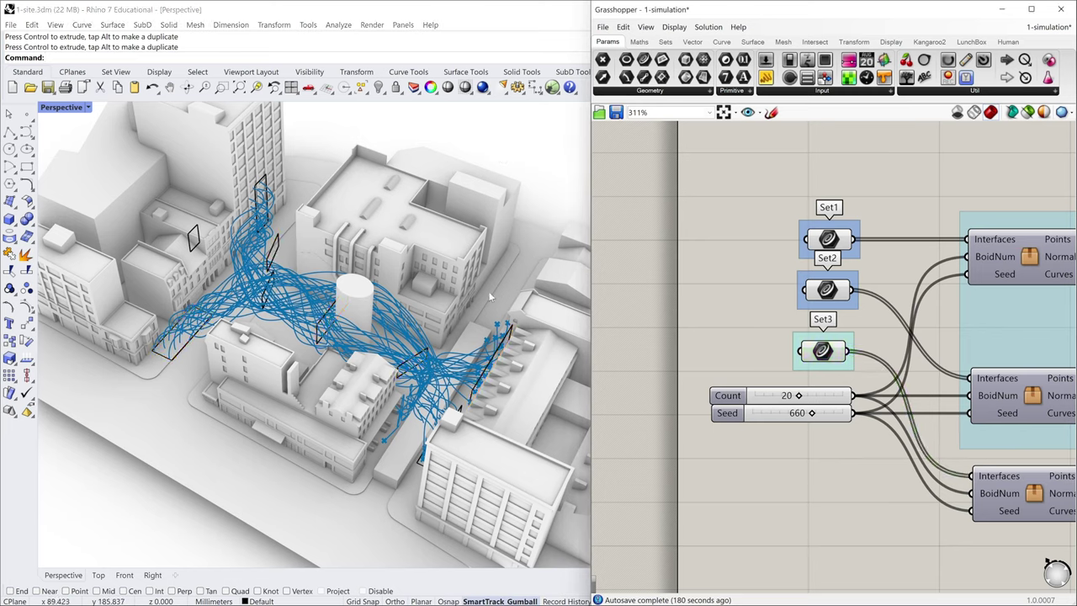
# Step: Reference multiple curves into Set3: the upright street-corner building frame, three intermediate frames and the new small frame on the dormered facade
pyautogui.rightClick(826, 351)
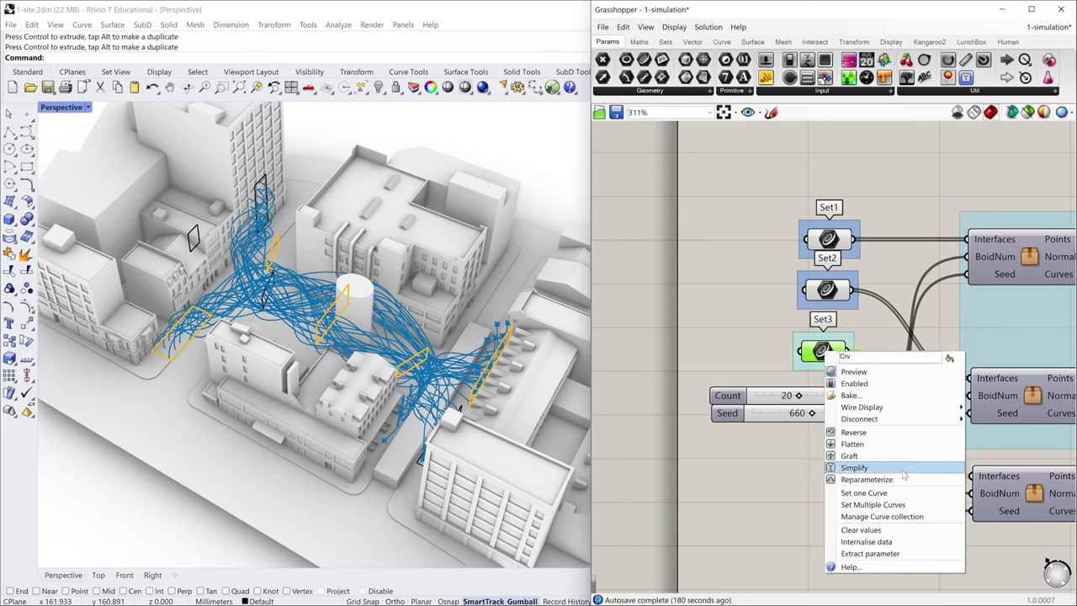
pyautogui.click(880, 507)
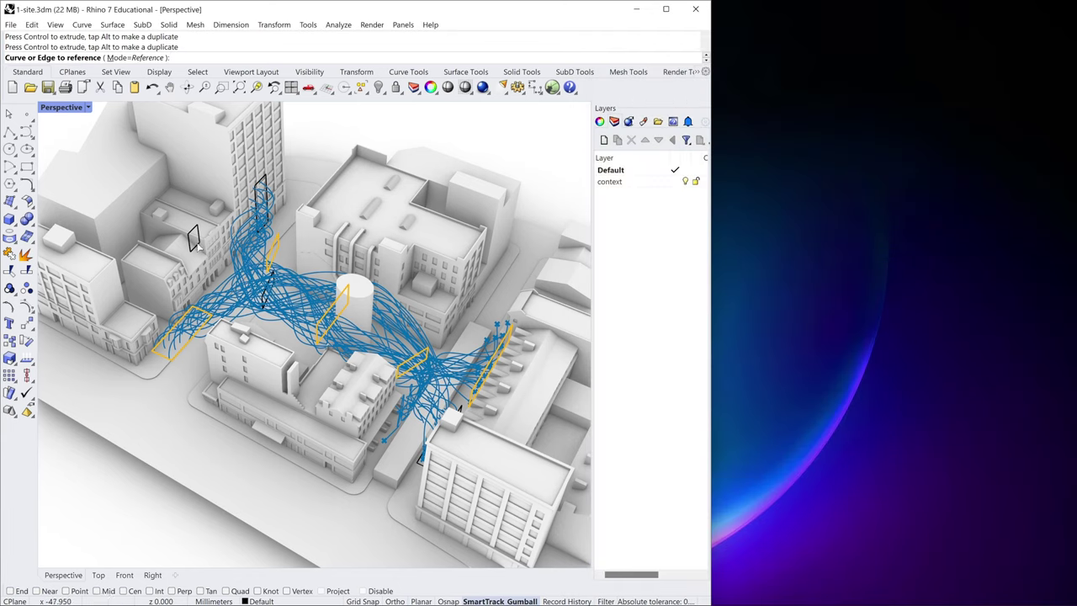
pyautogui.scroll(2, 198, 250)
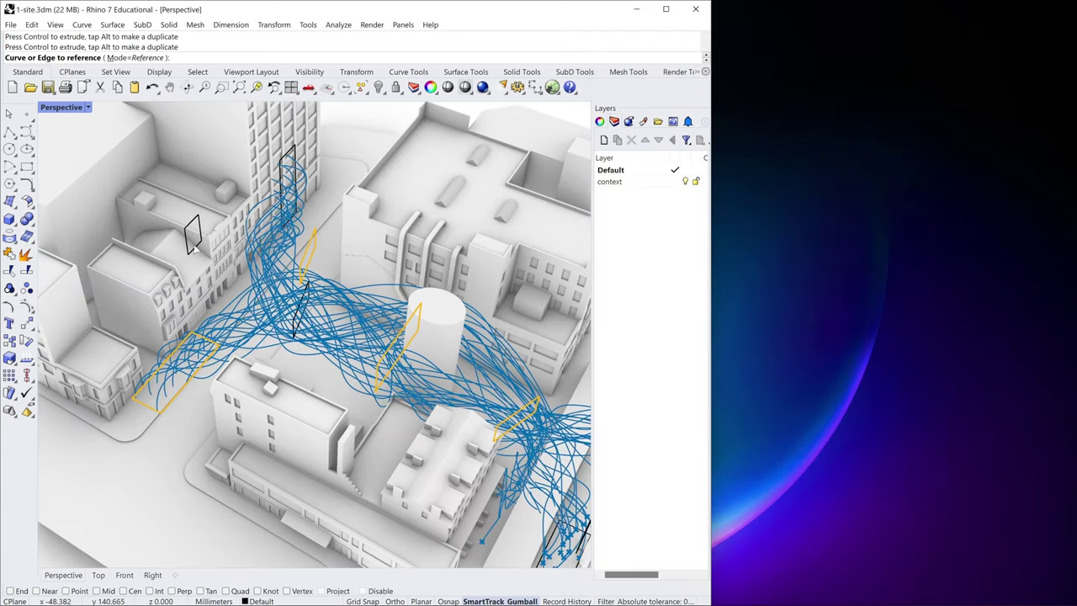
pyautogui.click(195, 247)
pyautogui.moveTo(207, 355); pyautogui.dragTo(266, 341, button='right')
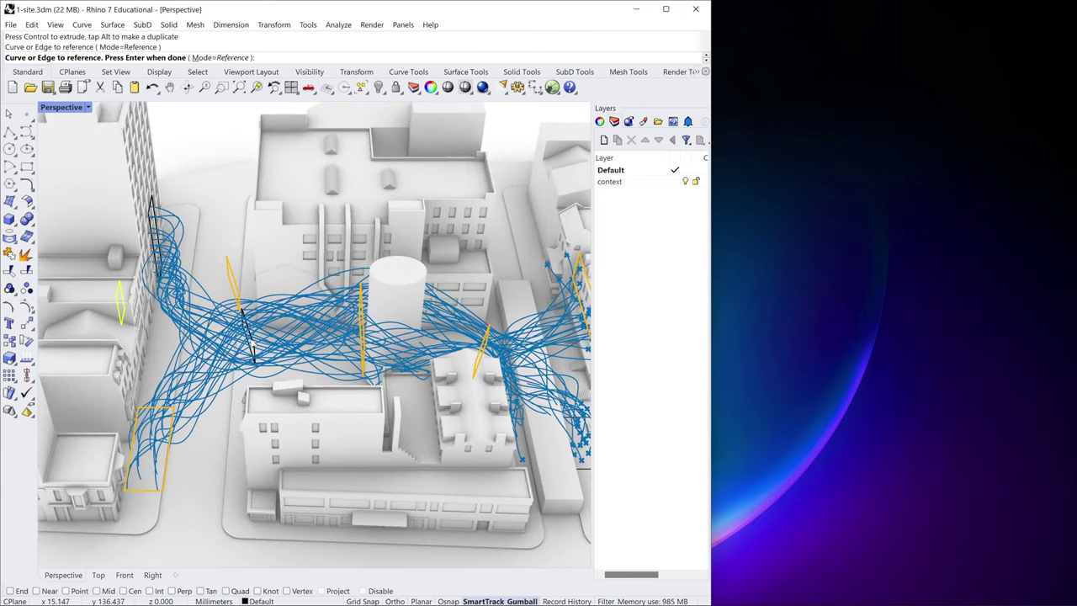
pyautogui.click(249, 347)
pyautogui.click(363, 331)
pyautogui.click(444, 359)
pyautogui.click(488, 347)
pyautogui.click(484, 347)
pyautogui.moveTo(484, 348); pyautogui.dragTo(555, 345, button='right')
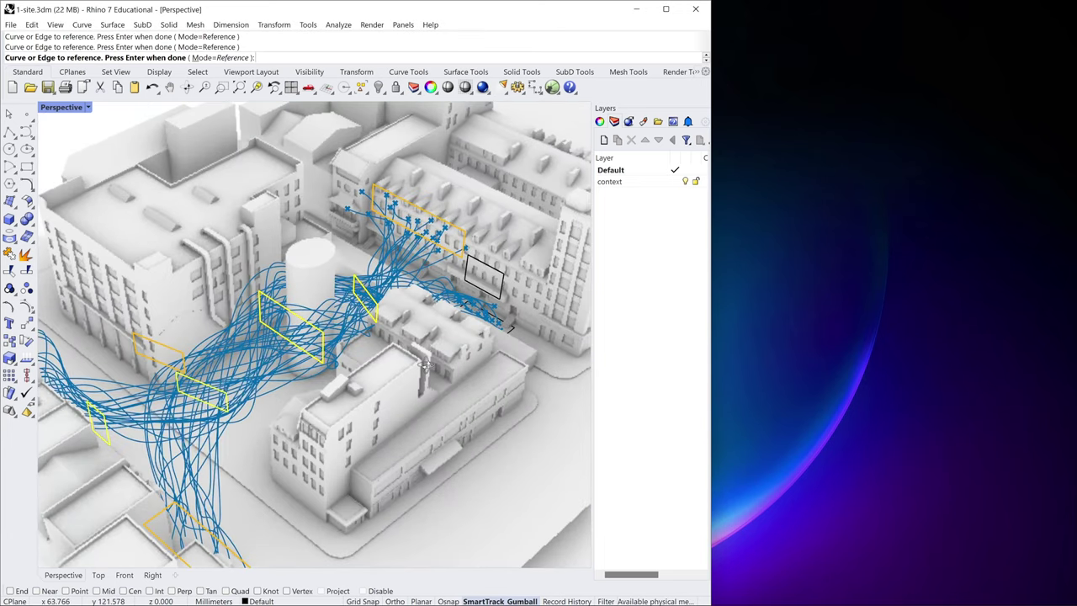
pyautogui.click(497, 269)
pyautogui.click(497, 269)
pyautogui.press('Return')
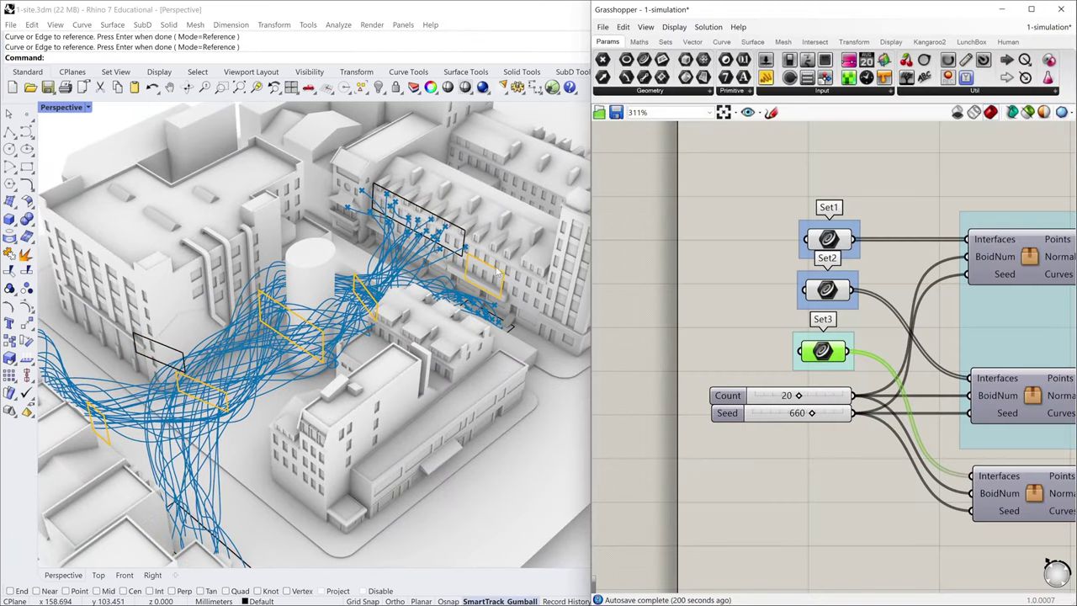
# Step: Reset the boid simulation and view the start points on the interface frames
pyautogui.moveTo(544, 322); pyautogui.dragTo(400, 301, button='right')
pyautogui.click(750, 339)
pyautogui.scroll(-3, 745, 336)
pyautogui.scroll(-2, 792, 340)
pyautogui.moveTo(871, 341); pyautogui.dragTo(619, 370, button='right')
pyautogui.scroll(3, 858, 335)
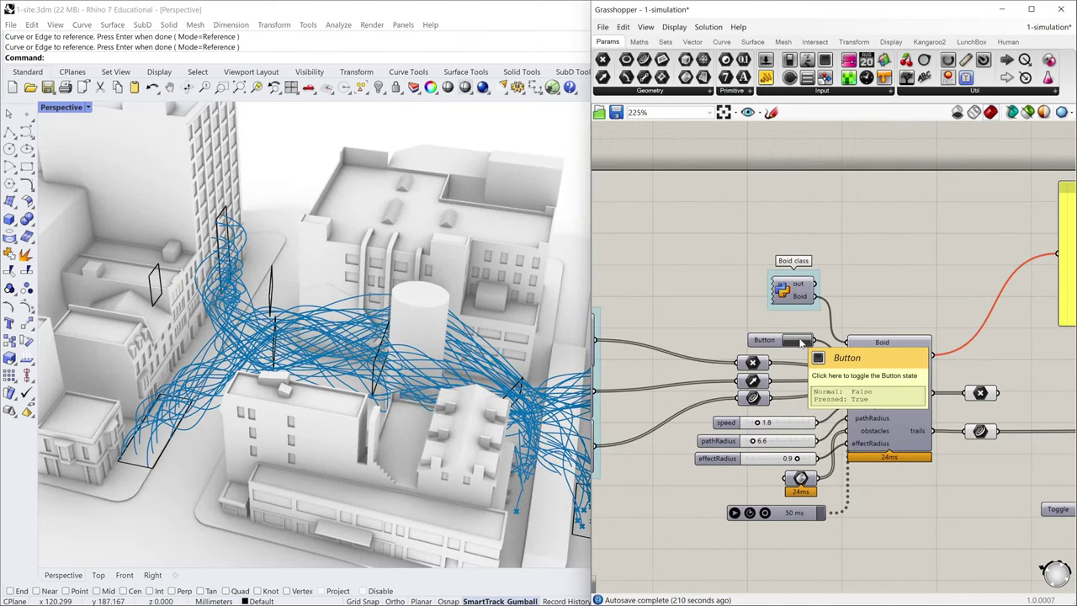
pyautogui.click(800, 341)
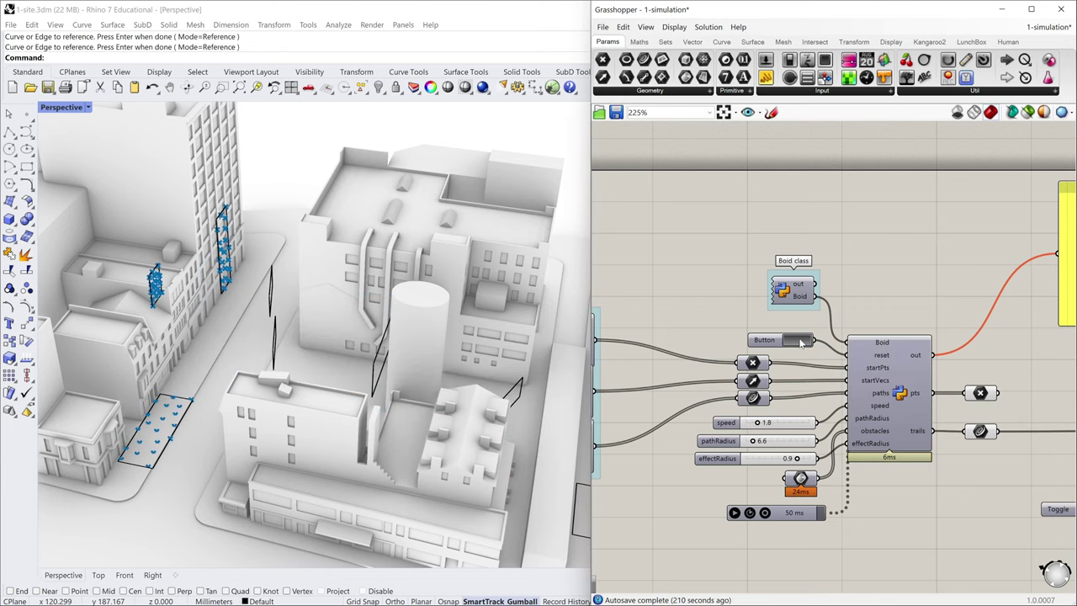
pyautogui.moveTo(253, 325); pyautogui.dragTo(382, 199, button='right')
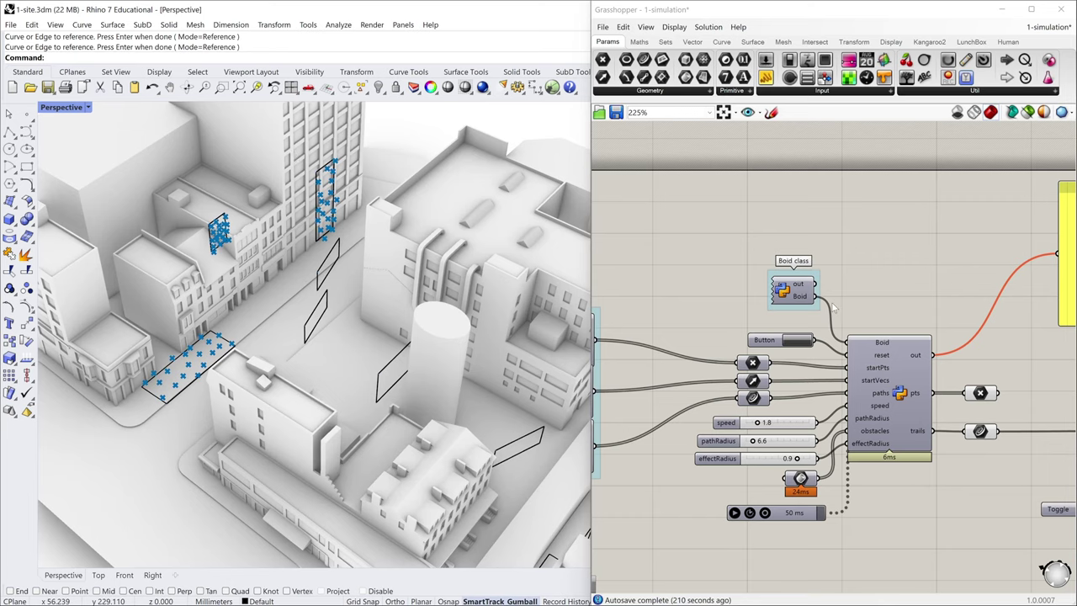
# Step: Set the boid Count to 26 and reset the simulation
pyautogui.scroll(-3, 713, 358)
pyautogui.moveTo(657, 367); pyautogui.dragTo(837, 369, button='right')
pyautogui.moveTo(625, 420); pyautogui.dragTo(688, 421, button='right')
pyautogui.scroll(2, 687, 422)
pyautogui.moveTo(412, 401); pyautogui.dragTo(353, 399, button='right')
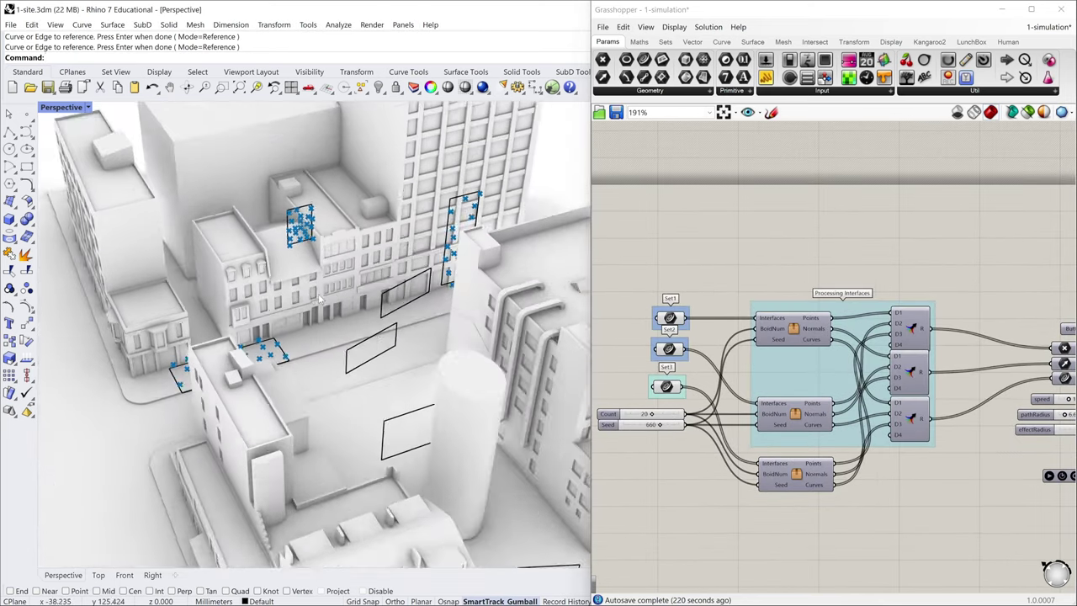
pyautogui.moveTo(319, 298); pyautogui.dragTo(277, 241, button='right')
pyautogui.moveTo(656, 240); pyautogui.dragTo(686, 254, button='right')
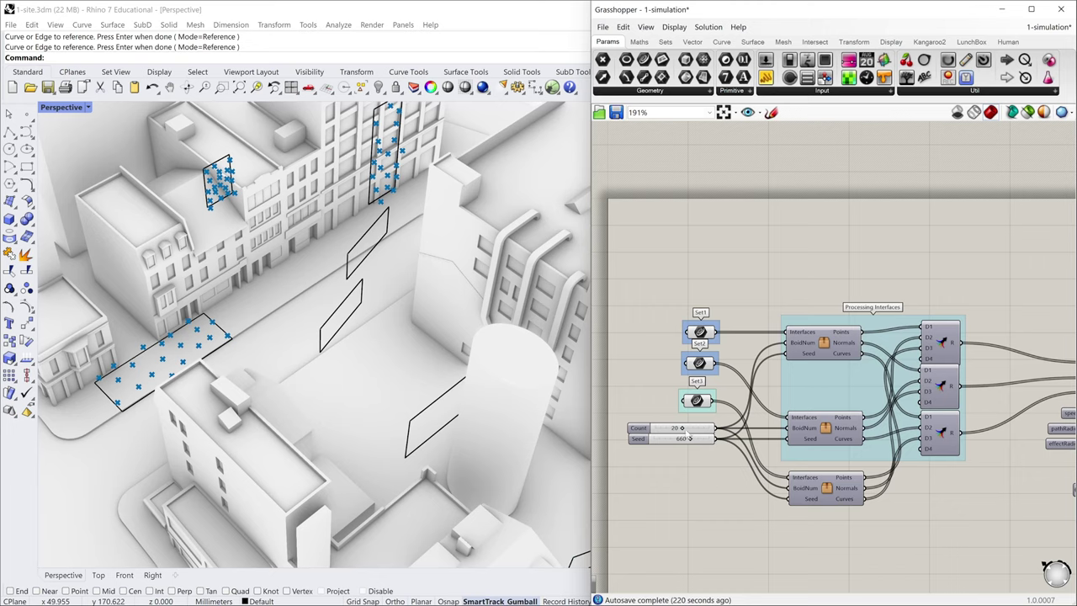
pyautogui.moveTo(686, 431)
pyautogui.mouseDown()
pyautogui.moveTo(709, 430)
pyautogui.moveTo(652, 431)
pyautogui.moveTo(691, 430)
pyautogui.mouseUp()
pyautogui.moveTo(929, 367); pyautogui.dragTo(745, 392, button='right')
pyautogui.click(948, 369)
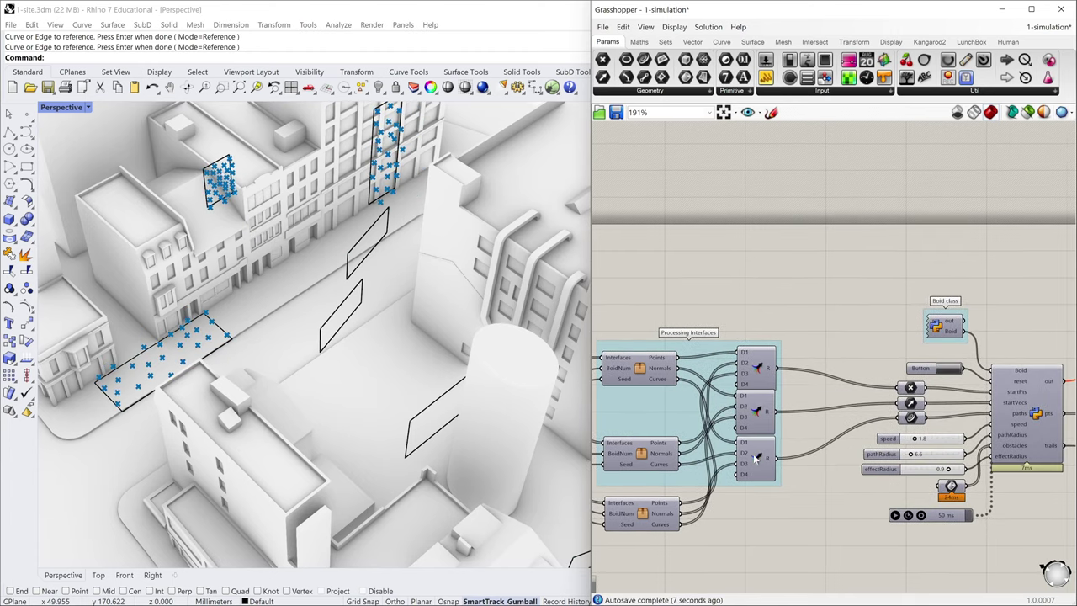
pyautogui.moveTo(755, 457); pyautogui.dragTo(793, 443, button='right')
pyautogui.moveTo(1027, 424); pyautogui.dragTo(872, 429, button='right')
pyautogui.click(927, 405)
pyautogui.moveTo(688, 365); pyautogui.dragTo(1033, 368, button='right')
pyautogui.moveTo(777, 431); pyautogui.dragTo(693, 427, button='right')
pyautogui.moveTo(1032, 414); pyautogui.dragTo(937, 415, button='right')
pyautogui.moveTo(1058, 393); pyautogui.dragTo(1008, 393, button='right')
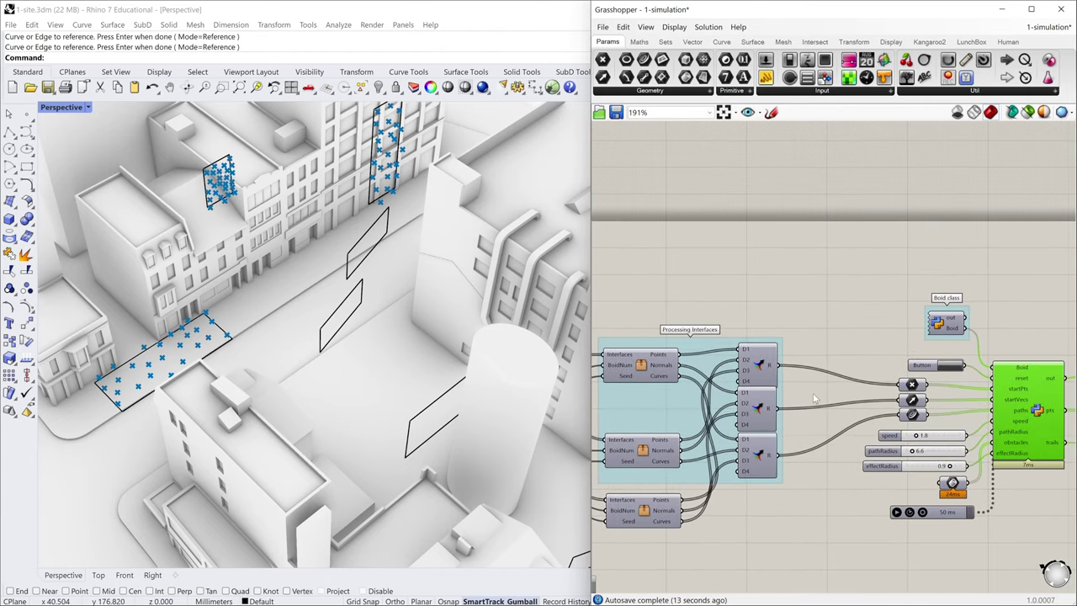
# Step: Set the boid Count to 18 and reset the simulation
pyautogui.moveTo(646, 448); pyautogui.dragTo(794, 421, button='right')
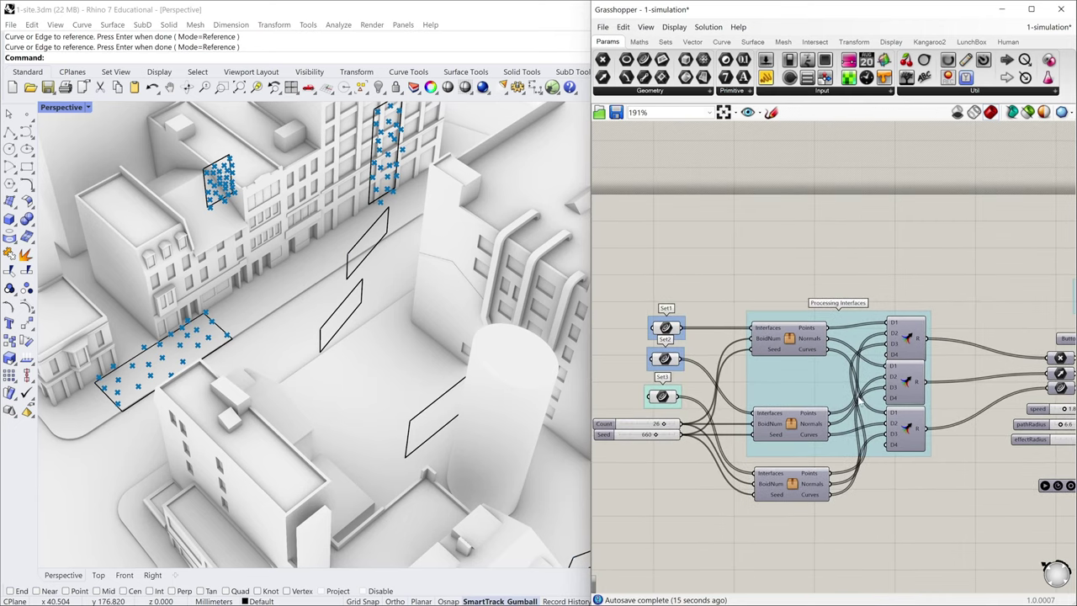
pyautogui.moveTo(860, 404); pyautogui.dragTo(937, 409, button='right')
pyautogui.scroll(2, 744, 430)
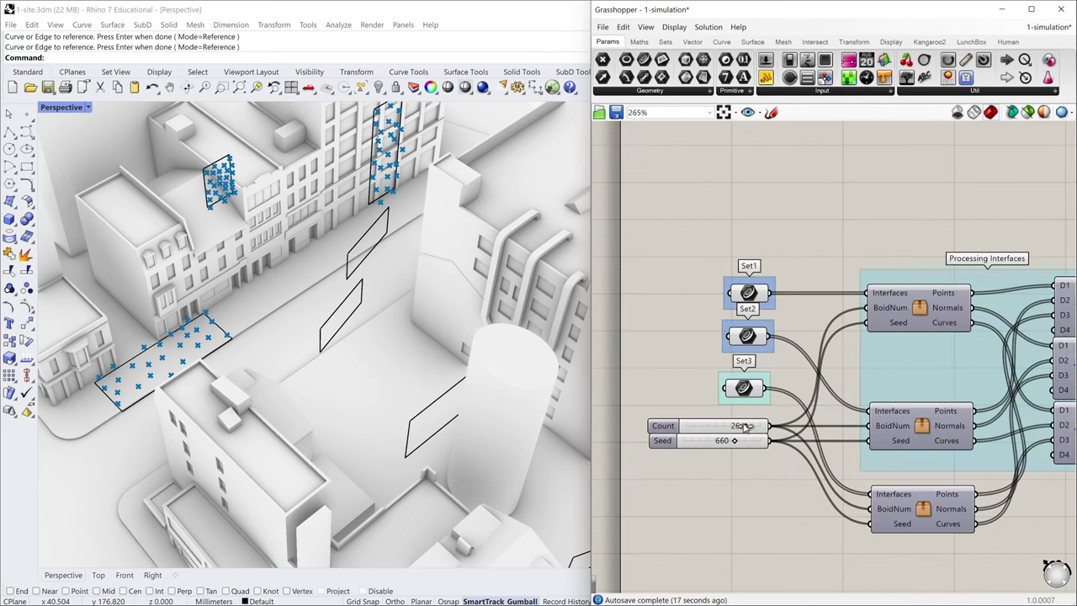
pyautogui.moveTo(744, 428); pyautogui.dragTo(734, 427)
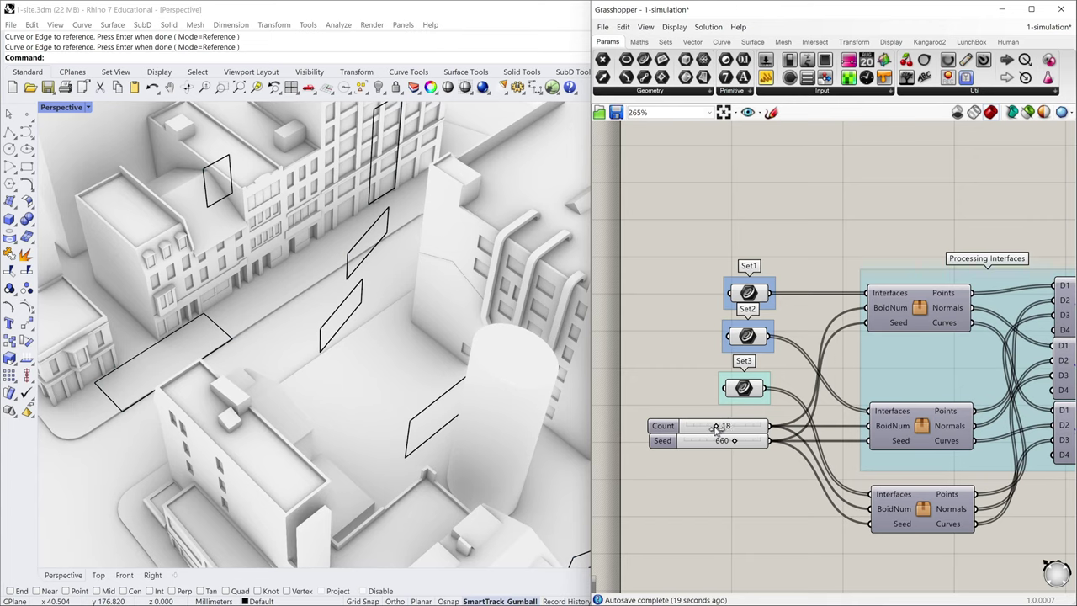
pyautogui.scroll(-2, 757, 405)
pyautogui.moveTo(905, 409); pyautogui.dragTo(695, 441, button='right')
pyautogui.scroll(2, 969, 368)
pyautogui.click(979, 377)
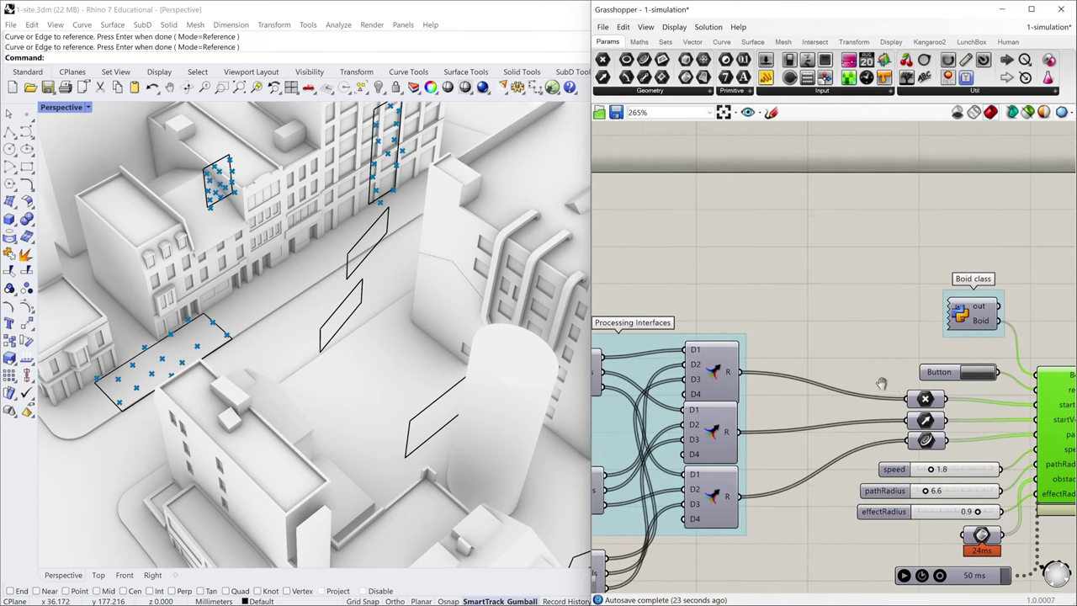
# Step: Duplicate the cylindrical obstacle toward the street in front of the courtyard, scale the copy down and reposition it near the street edge
pyautogui.scroll(-2, 830, 385)
pyautogui.moveTo(994, 438); pyautogui.dragTo(889, 419, button='right')
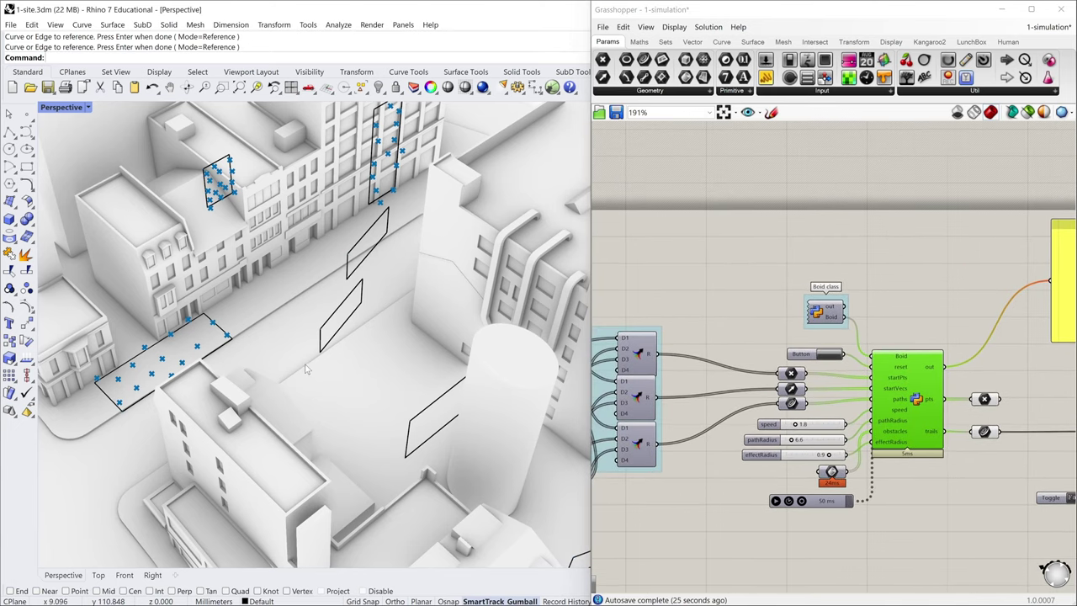
pyautogui.scroll(-3, 376, 358)
pyautogui.moveTo(309, 361); pyautogui.dragTo(362, 350, button='right')
pyautogui.click(343, 309)
pyautogui.moveTo(402, 320); pyautogui.dragTo(517, 299, button='right')
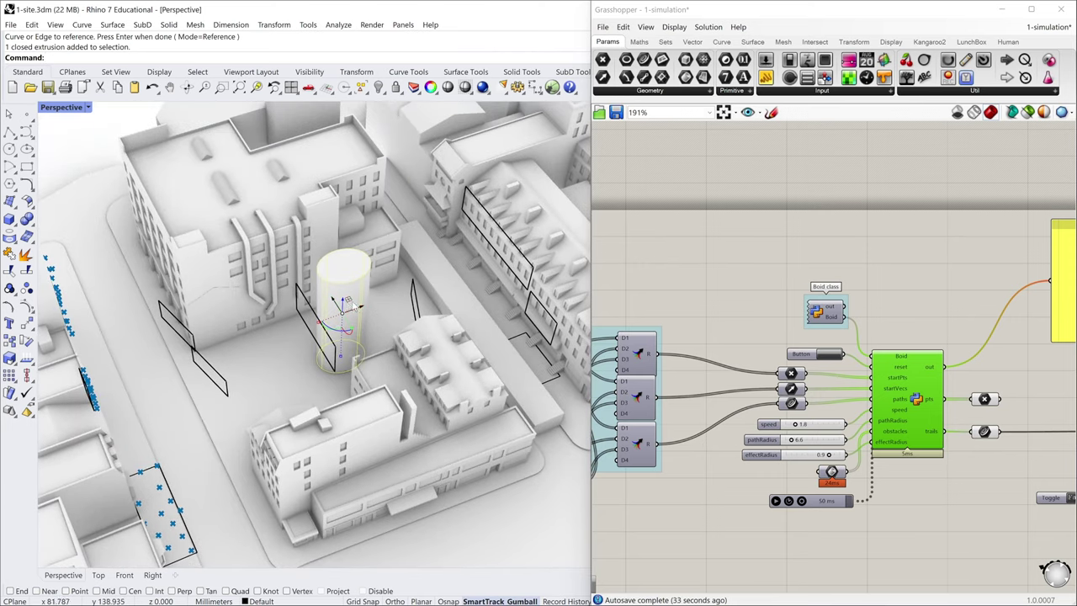
pyautogui.moveTo(364, 312); pyautogui.dragTo(193, 381)
pyautogui.press('alt')
pyautogui.moveTo(202, 349); pyautogui.dragTo(181, 330, button='right')
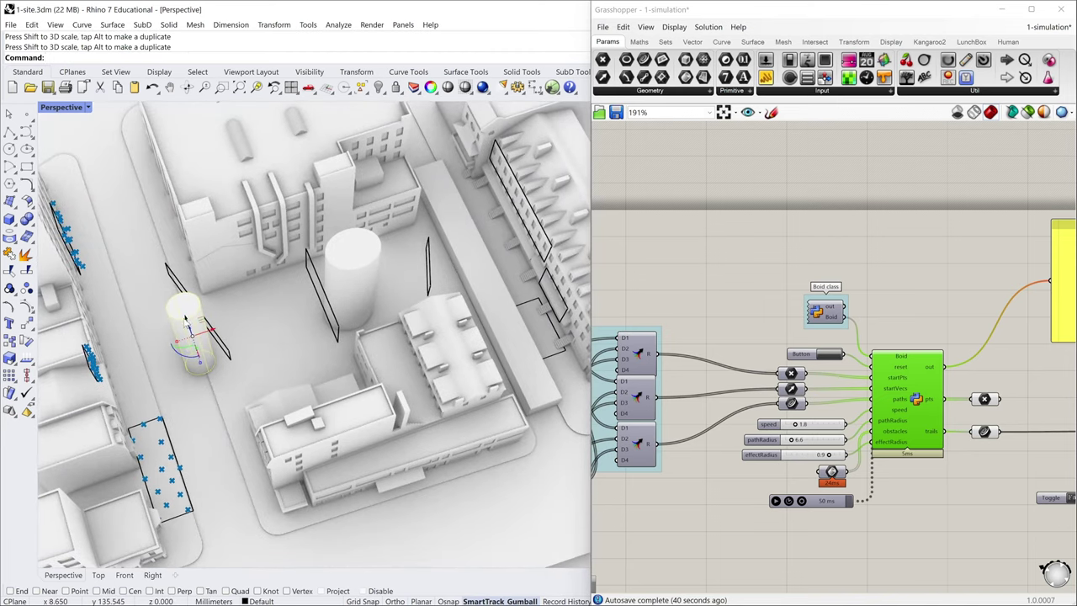
pyautogui.moveTo(186, 318); pyautogui.dragTo(205, 374)
pyautogui.keyDown('shift'); pyautogui.moveTo(282, 362); pyautogui.dragTo(282, 386, button='right'); pyautogui.keyUp('shift')
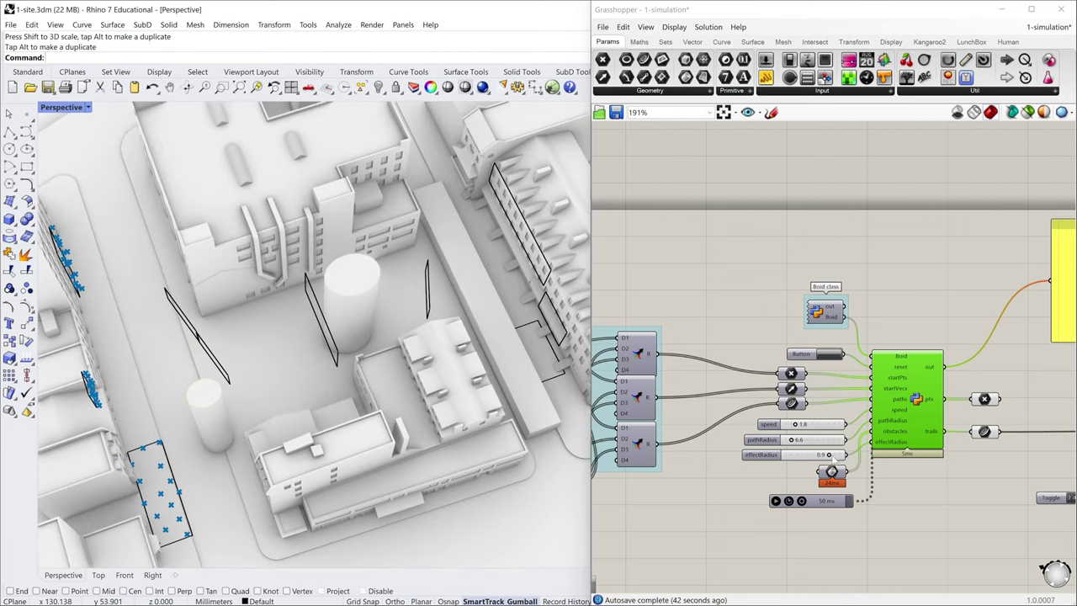
# Step: Add the small street-side cylinder as a new item in the obstacles Brep parameter's collection
pyautogui.click(213, 409)
pyautogui.scroll(1, 813, 478)
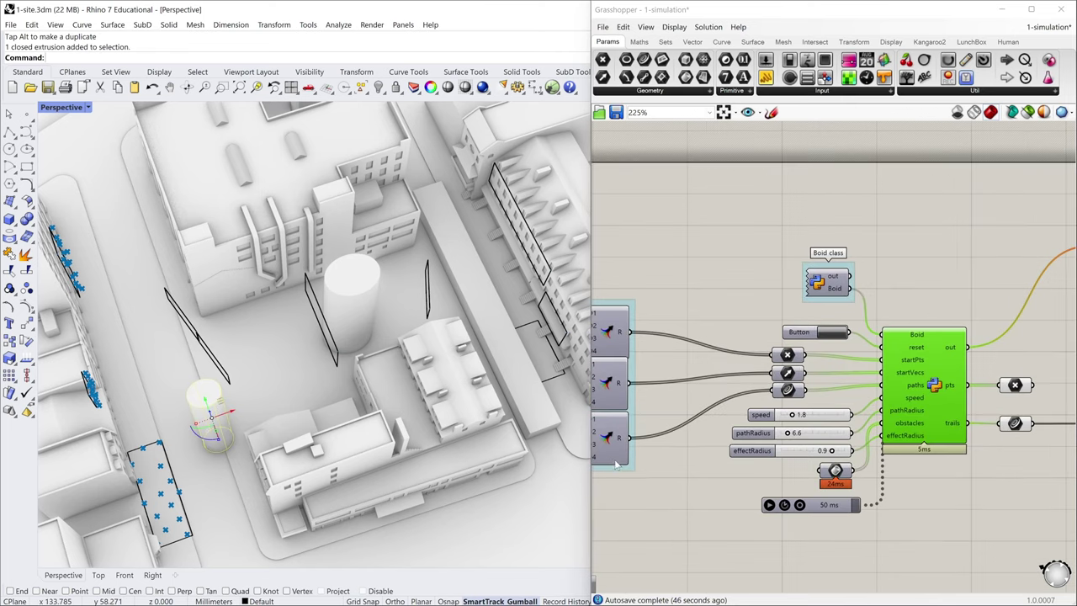
pyautogui.click(254, 409)
pyautogui.click(214, 418)
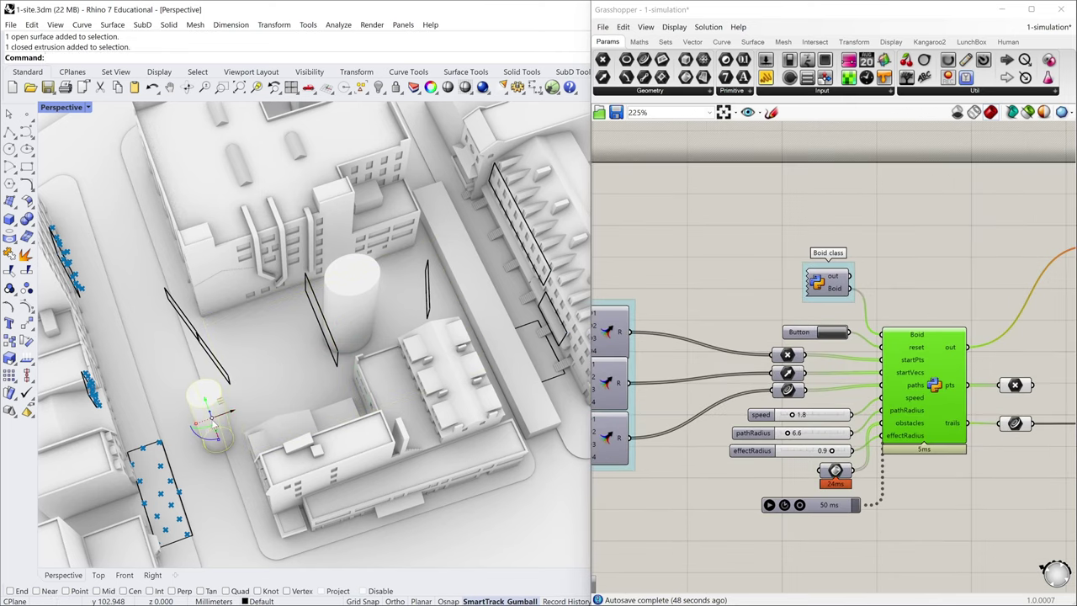
pyautogui.scroll(2, 850, 475)
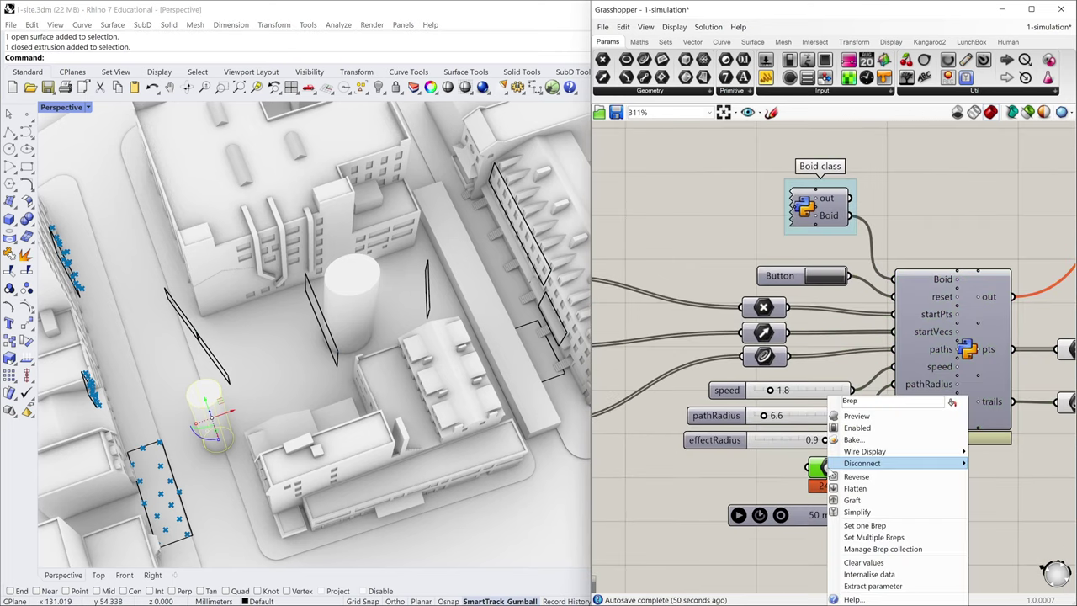
pyautogui.rightClick(830, 468)
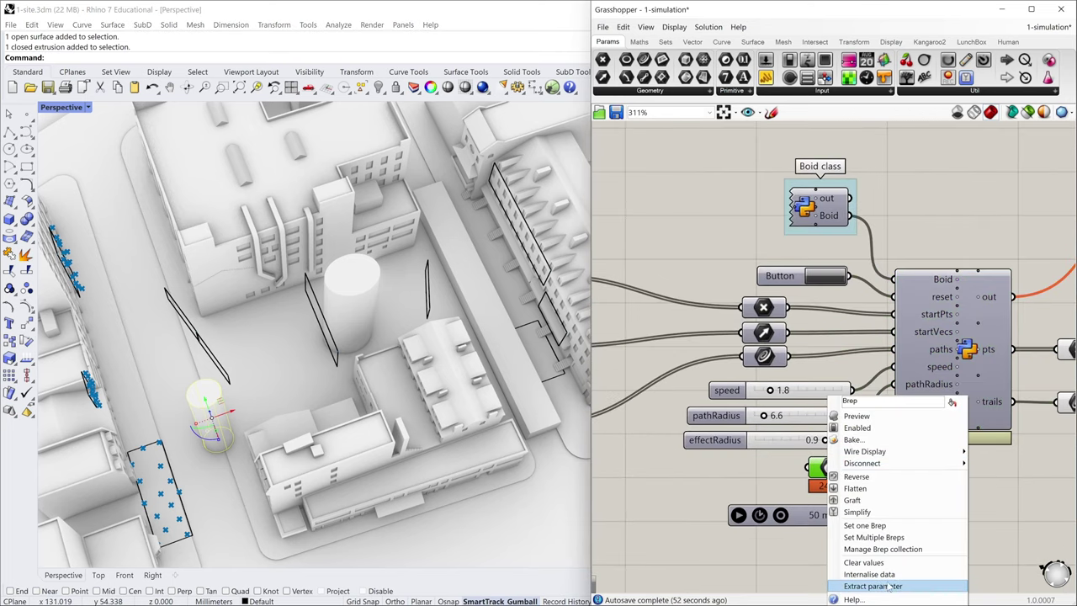
pyautogui.click(884, 552)
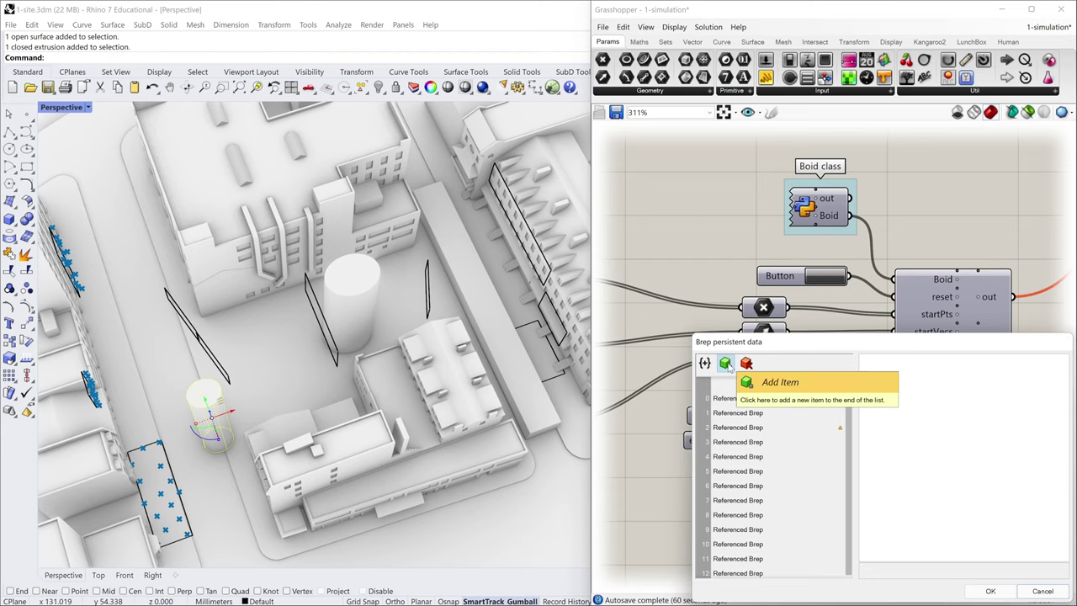
pyautogui.click(727, 364)
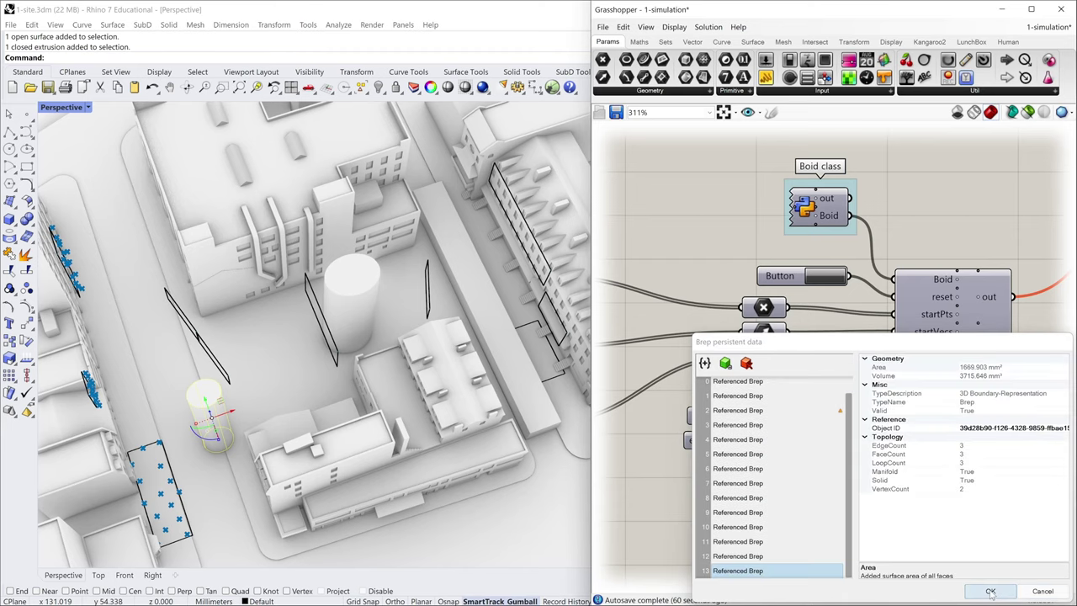
pyautogui.click(990, 591)
# Step: Deselect the cylinder, reset the boid simulation and start its 50 ms timer
pyautogui.scroll(-5, 410, 291)
pyautogui.moveTo(410, 290); pyautogui.dragTo(370, 249, button='right')
pyautogui.press('Escape')
pyautogui.moveTo(394, 285); pyautogui.dragTo(314, 290, button='right')
pyautogui.scroll(2, 313, 291)
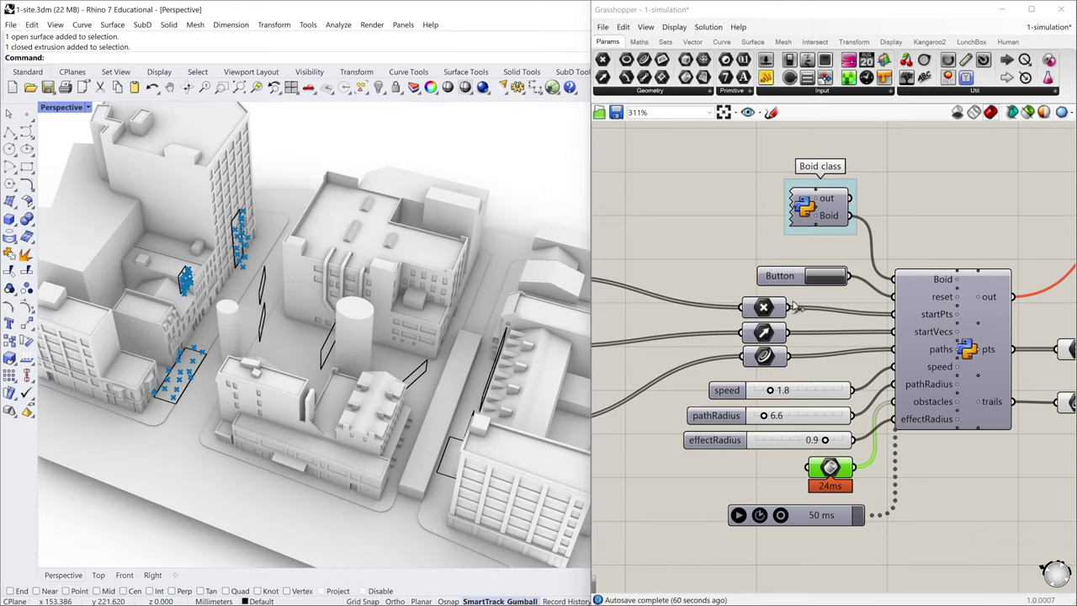
pyautogui.click(842, 278)
pyautogui.click(738, 515)
# Step: Examine how the running boid trails pass the two cylindrical obstacles and reach the far building's interface frames, from above and at street level
pyautogui.moveTo(275, 279); pyautogui.dragTo(221, 324, button='right')
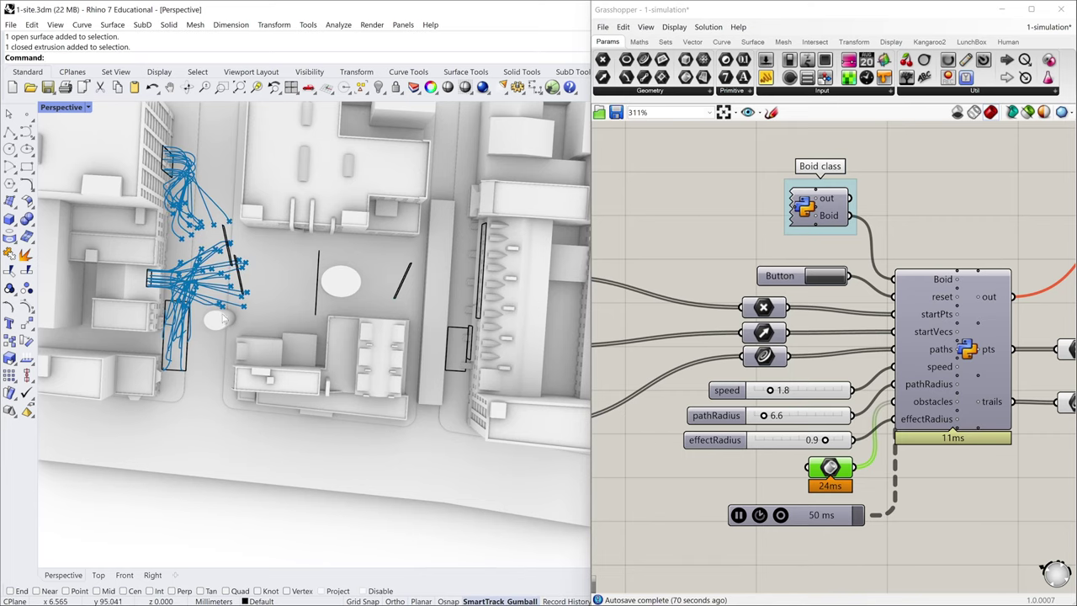
pyautogui.moveTo(244, 306); pyautogui.dragTo(158, 304, button='right')
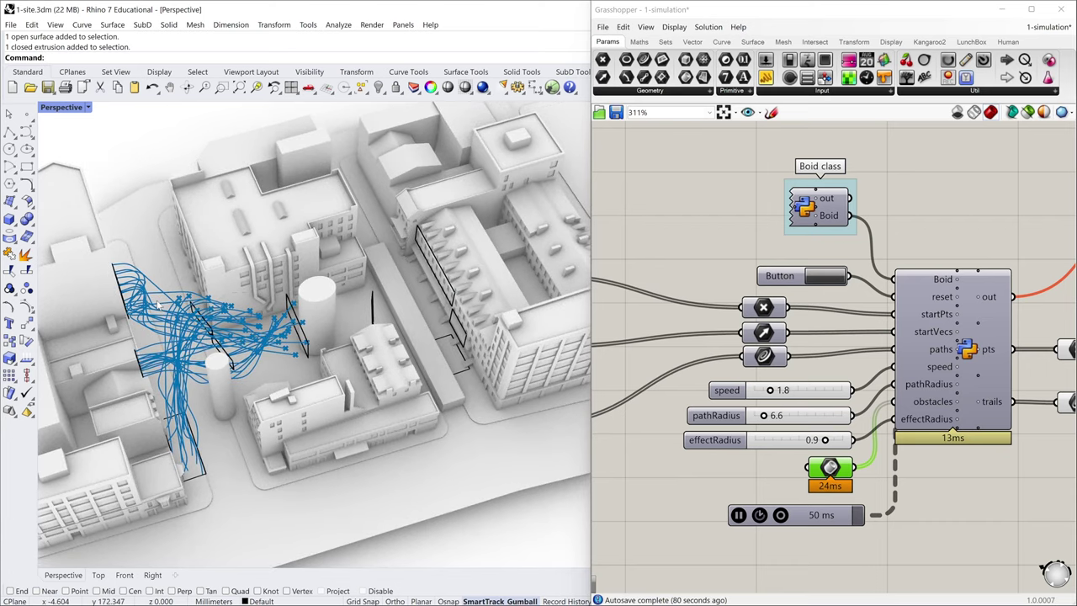
pyautogui.moveTo(160, 303); pyautogui.dragTo(404, 345, button='right')
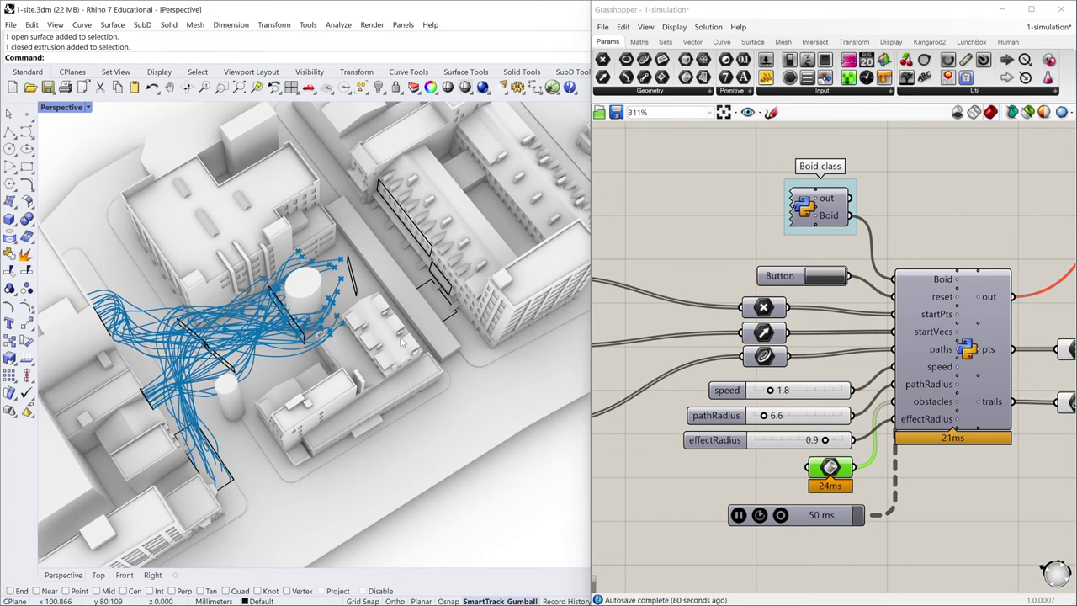
pyautogui.moveTo(418, 352); pyautogui.dragTo(411, 362, button='right')
pyautogui.moveTo(464, 388); pyautogui.dragTo(457, 409, button='right')
pyautogui.scroll(4, 412, 347)
pyautogui.moveTo(419, 352); pyautogui.dragTo(357, 282, button='right')
pyautogui.moveTo(392, 388); pyautogui.dragTo(354, 499, button='right')
pyautogui.moveTo(393, 338); pyautogui.dragTo(392, 455, button='right')
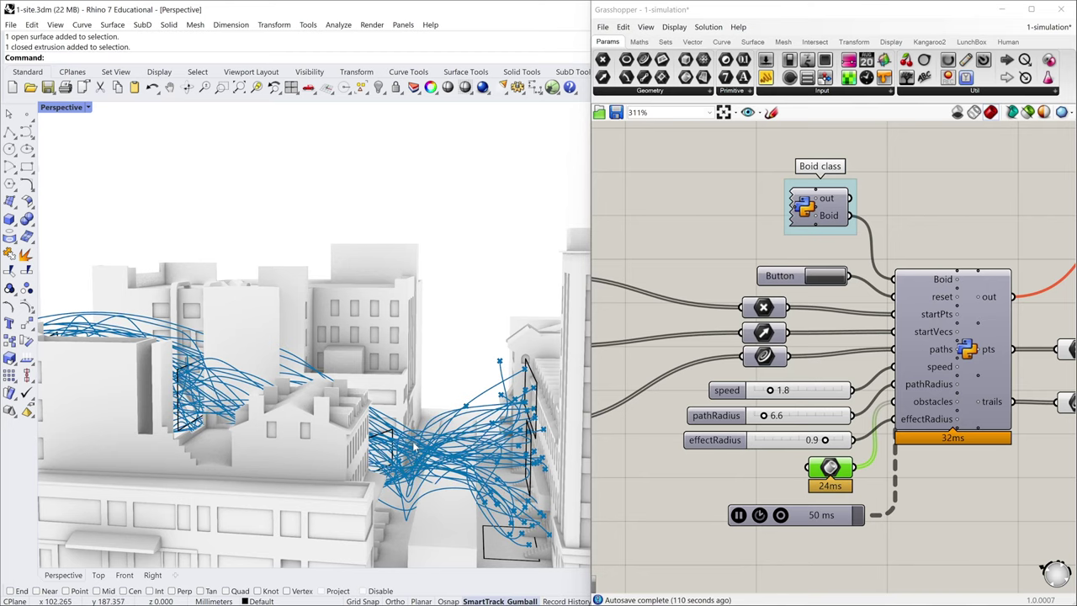
pyautogui.moveTo(474, 399); pyautogui.dragTo(502, 326, button='right')
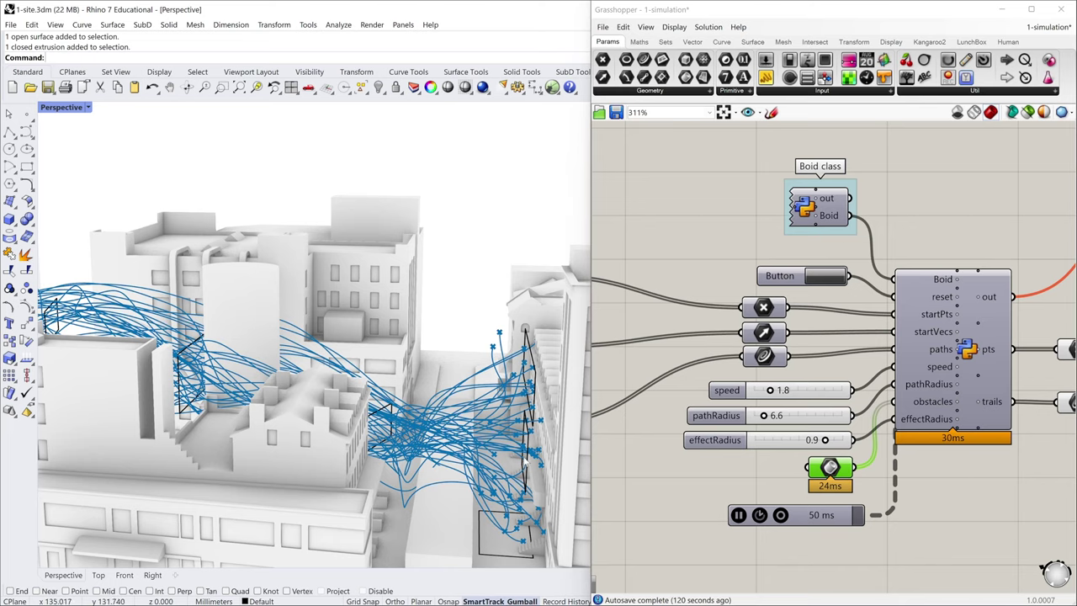
pyautogui.moveTo(416, 418); pyautogui.dragTo(318, 362, button='right')
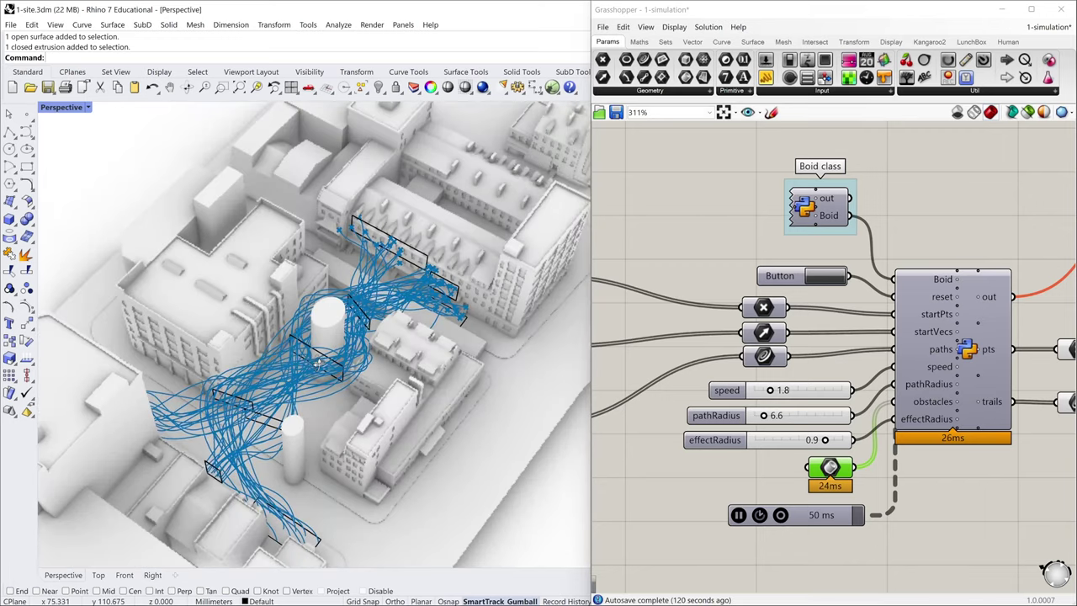
# Step: Pause the simulation timer and generate the bridge mesh from the trails by setting the generate toggle to True
pyautogui.click(736, 517)
pyautogui.moveTo(876, 477); pyautogui.dragTo(660, 454, button='right')
pyautogui.moveTo(937, 450); pyautogui.dragTo(779, 459, button='right')
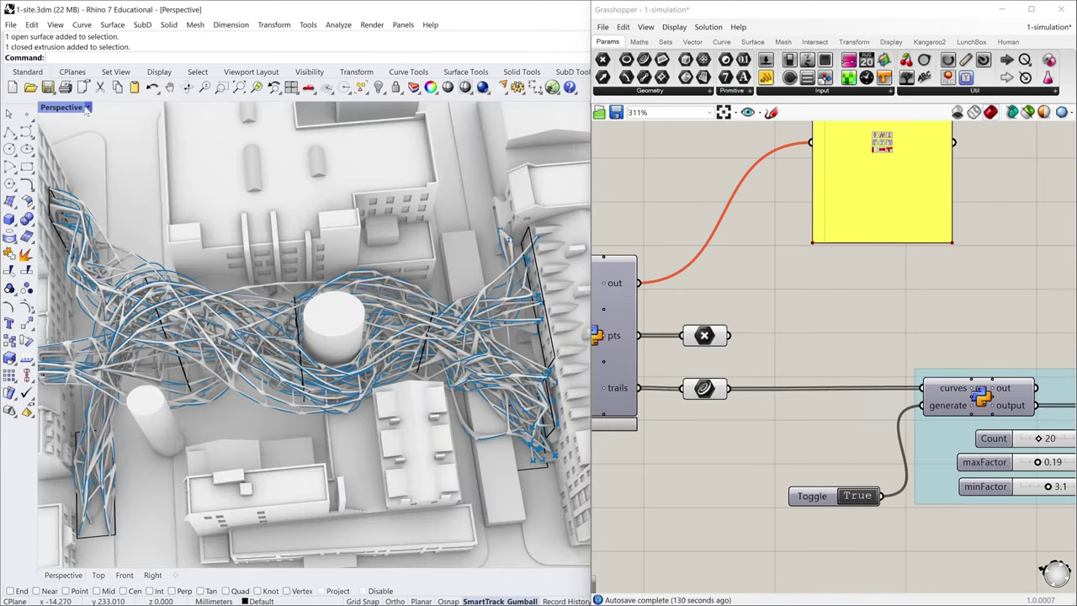
# Step: Set the Perspective viewport to Rendered display and hide the preview of the boid points and trail curves
pyautogui.click(87, 107)
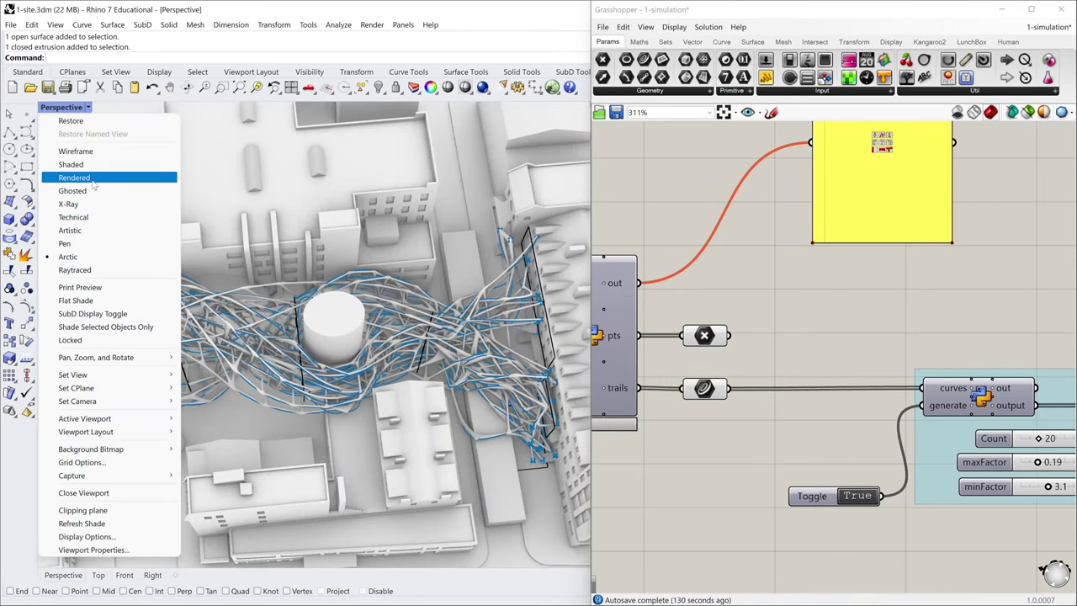
pyautogui.click(71, 176)
pyautogui.scroll(-3, 847, 457)
pyautogui.moveTo(851, 488); pyautogui.dragTo(849, 444, button='right')
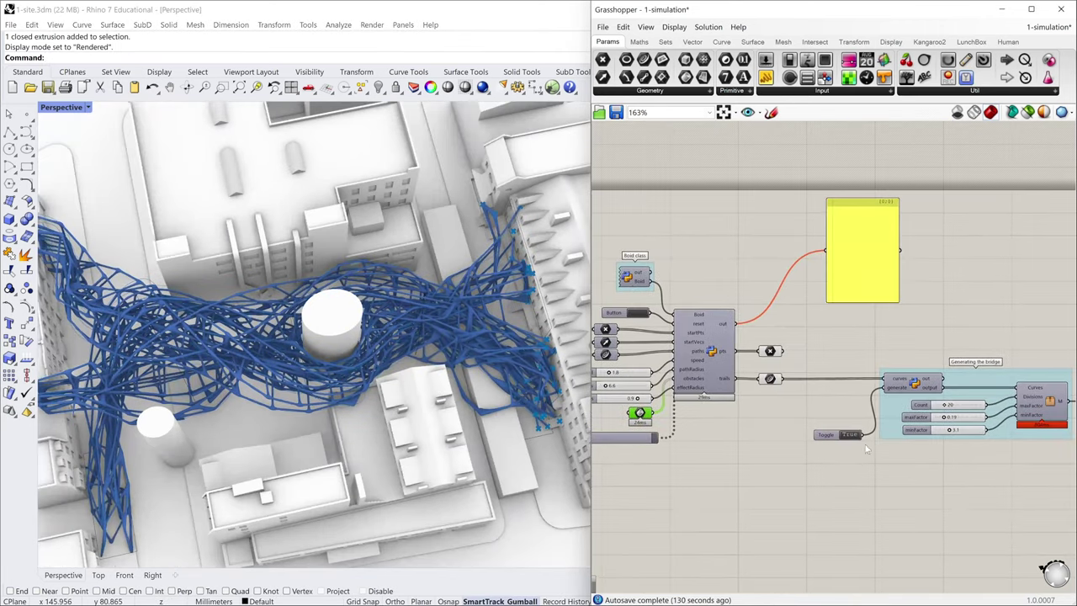
pyautogui.moveTo(792, 407); pyautogui.dragTo(752, 326)
pyautogui.rightClick(836, 329)
pyautogui.click(855, 344)
pyautogui.click(854, 346)
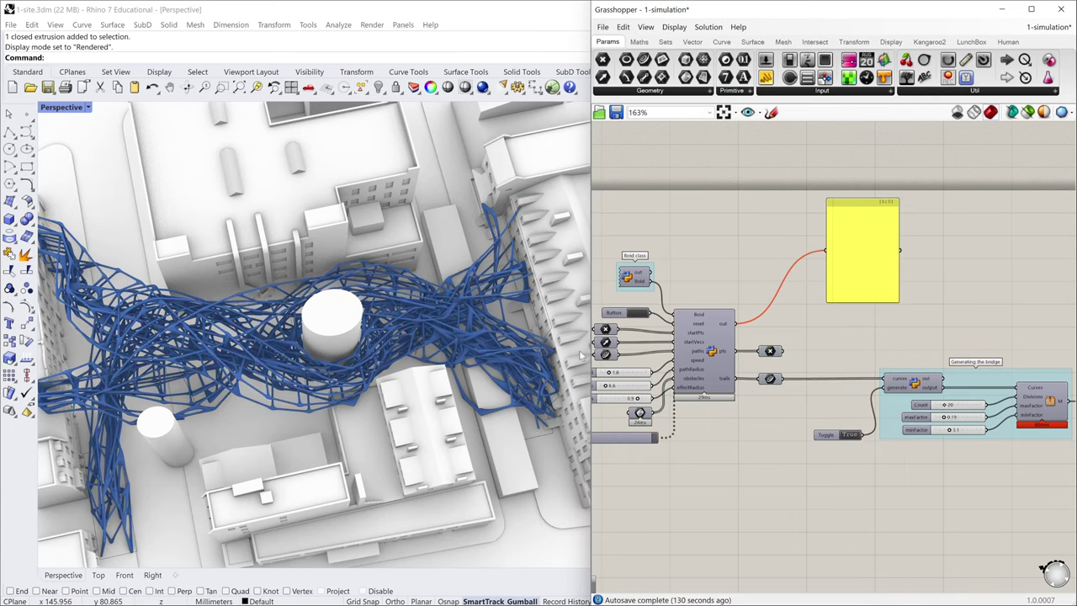
pyautogui.moveTo(315, 399); pyautogui.dragTo(350, 371, button='right')
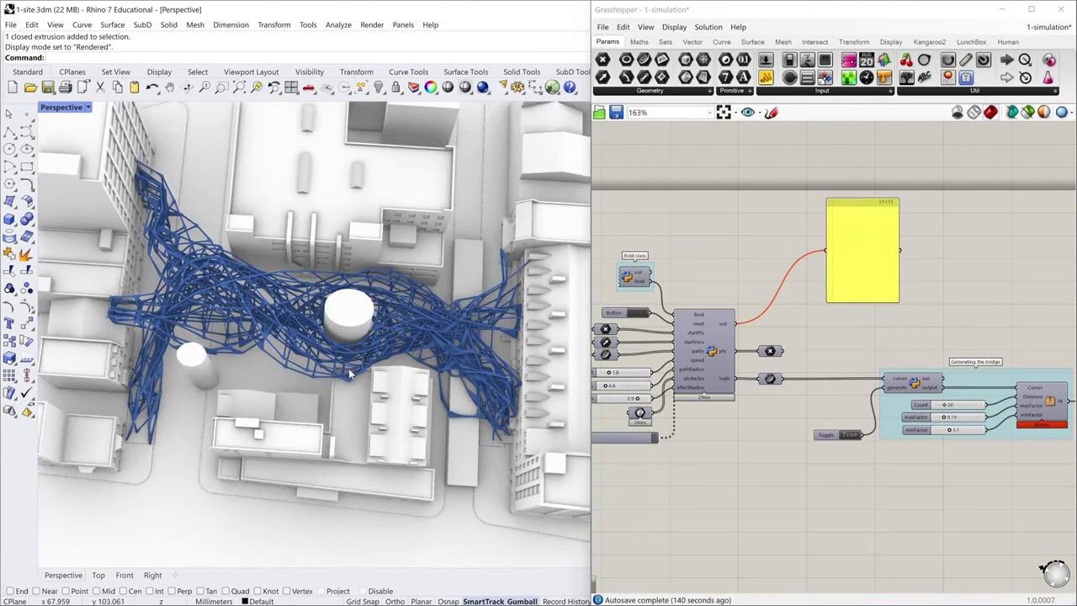